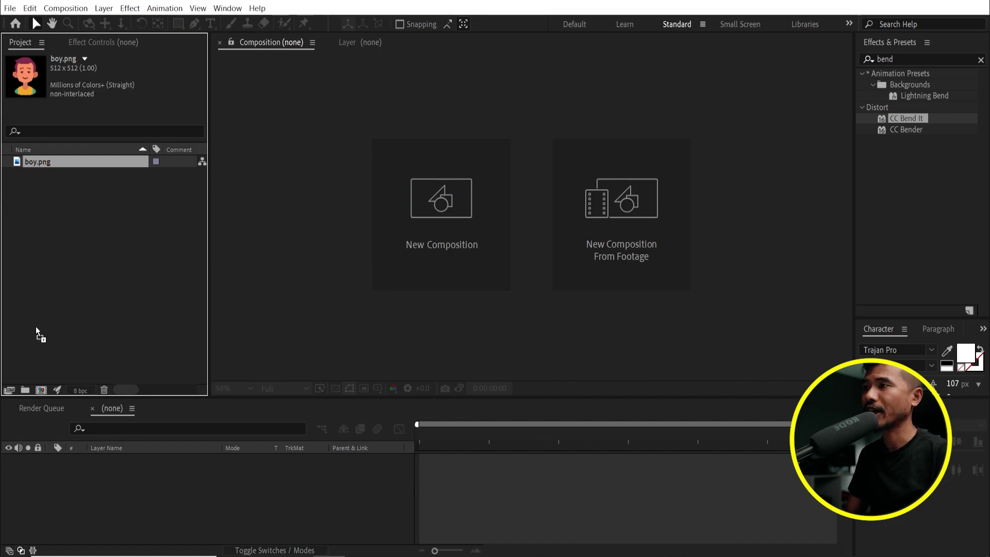
Step: Create a composition from boy.png and draw a rounded rectangle mask around the neck, mode None
drag(43, 396, 42, 391)
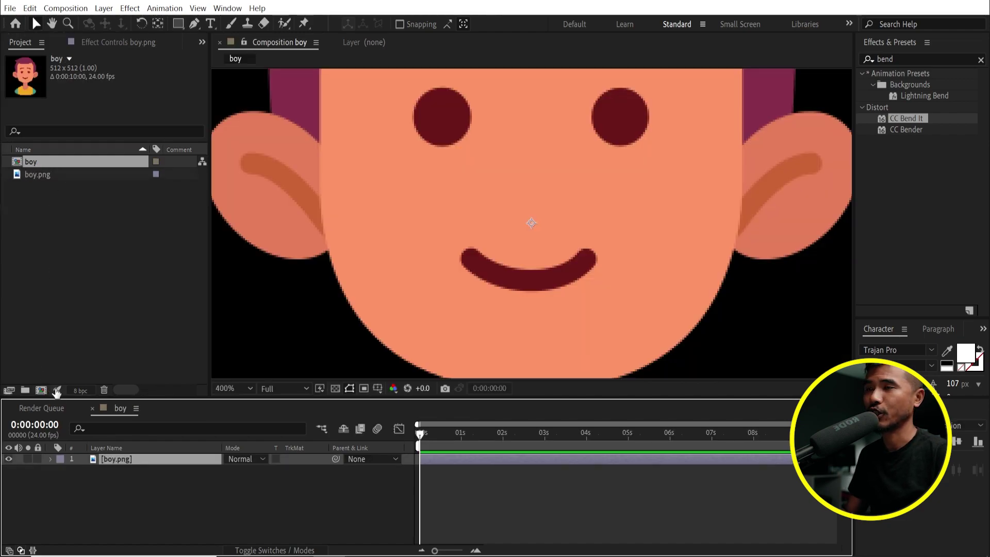
key(comma)
key(comma)
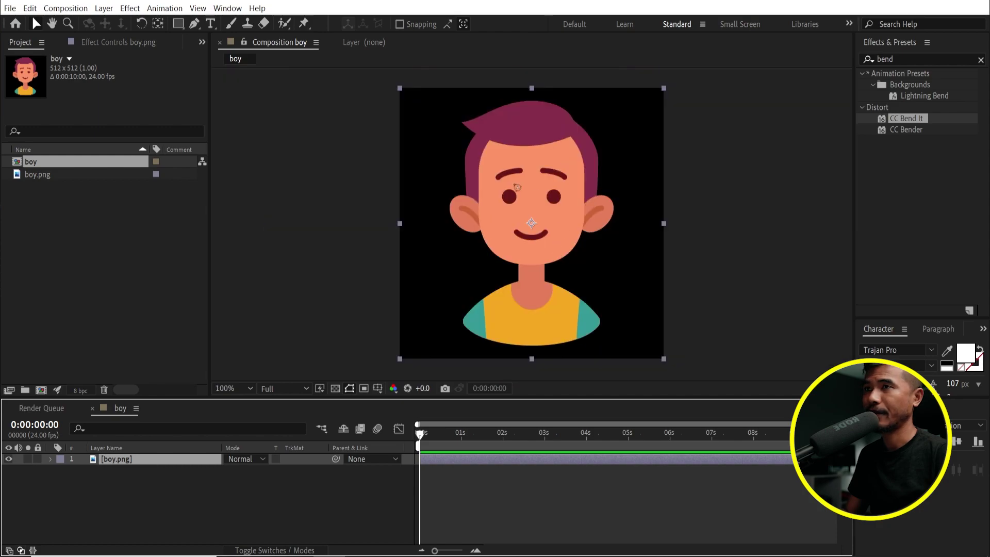
click(178, 25)
click(263, 41)
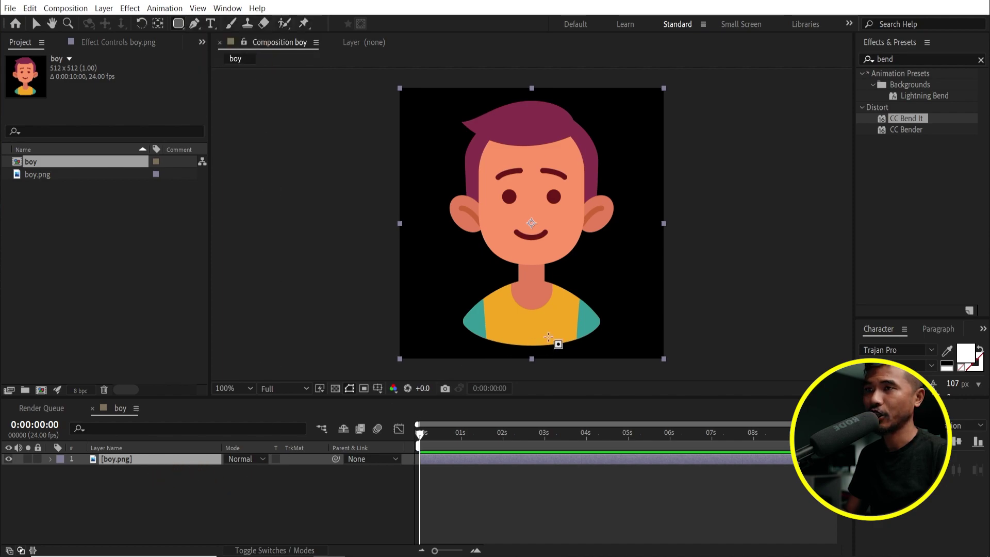
scroll(550, 336, up, 6)
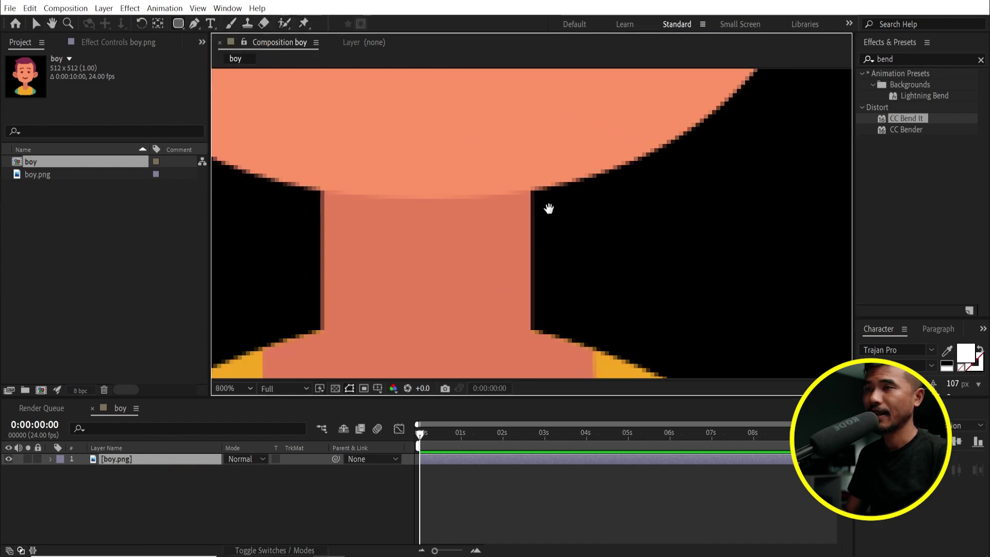
scroll(555, 191, down, 1)
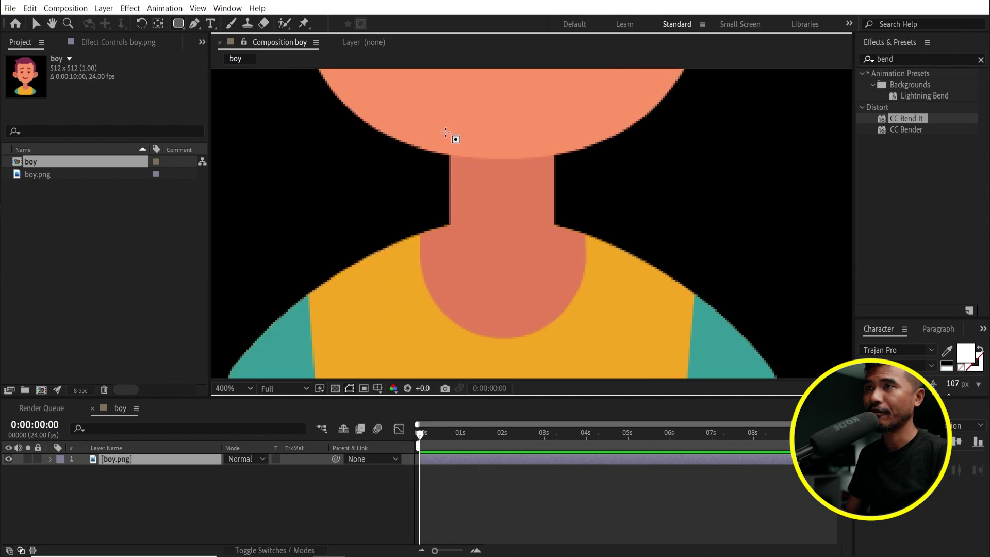
drag(446, 131, 557, 274)
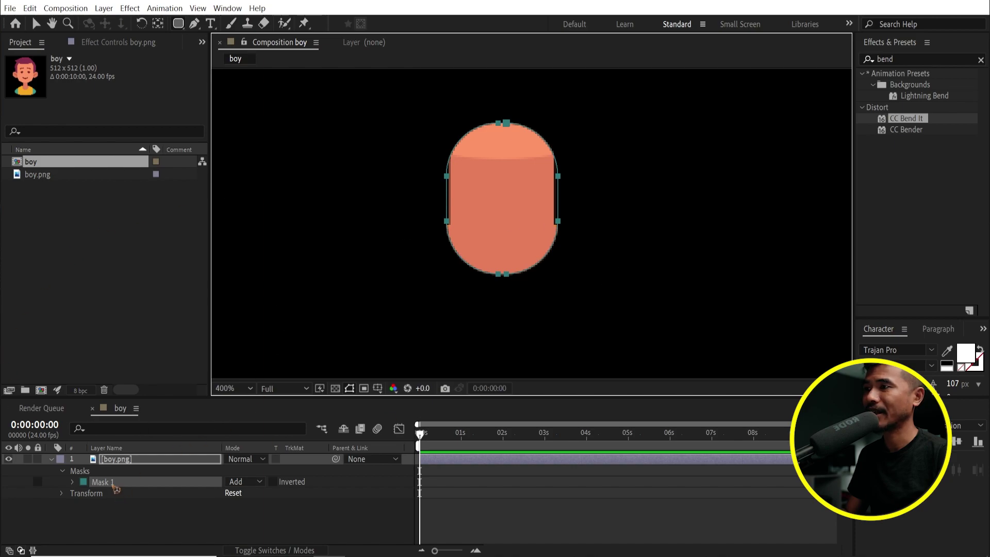
click(250, 485)
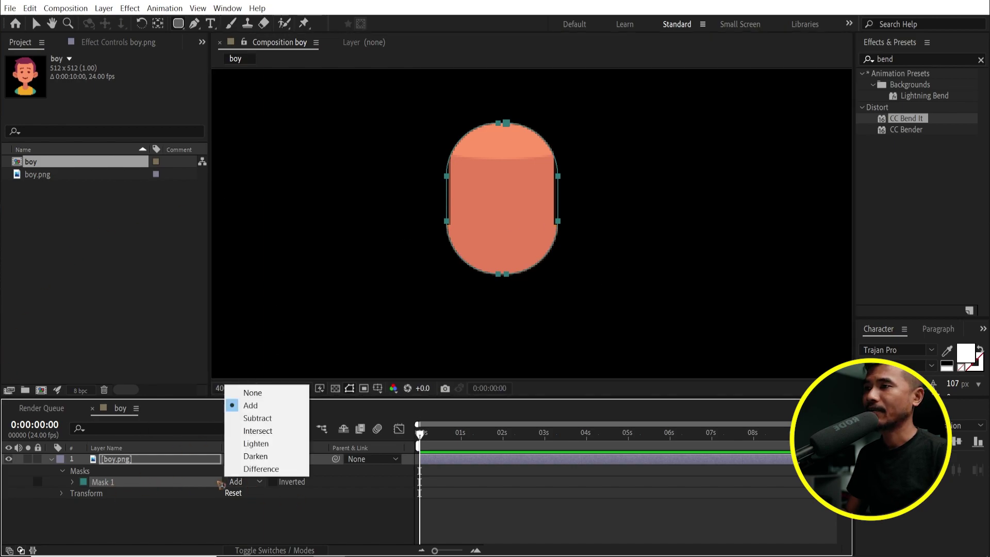
click(281, 393)
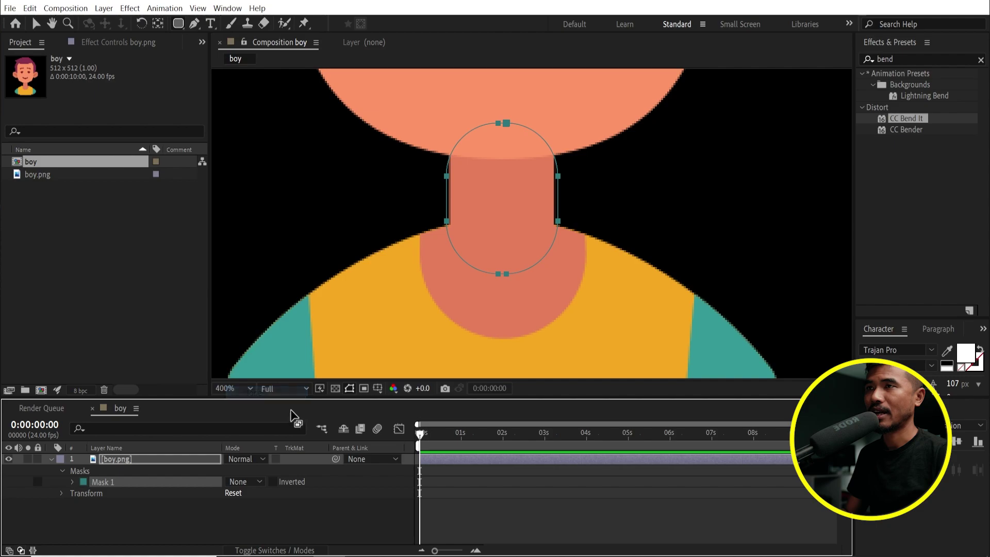
Step: Free-transform the neck mask to adjust it, then reselect the boy.png layer
click(40, 27)
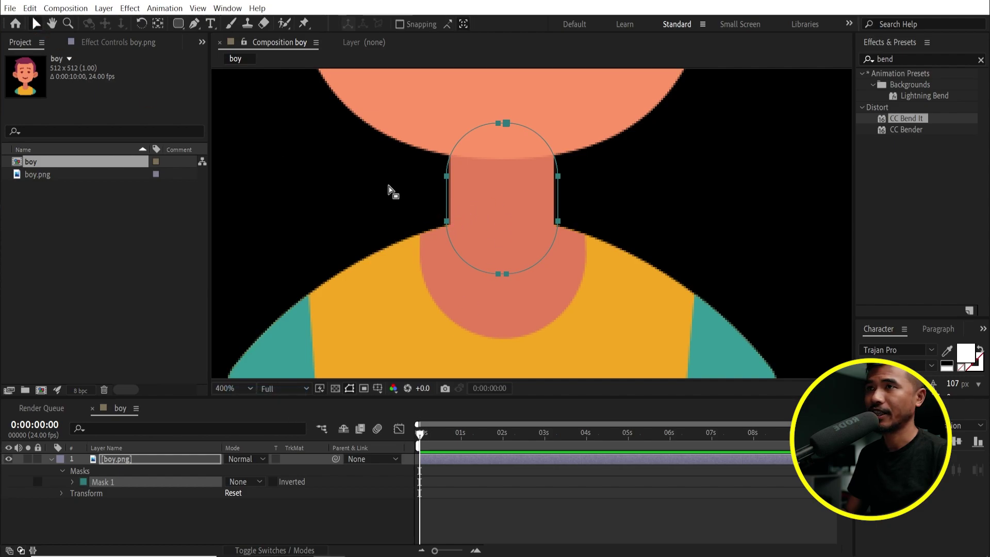
double_click(448, 225)
key(period)
click(160, 523)
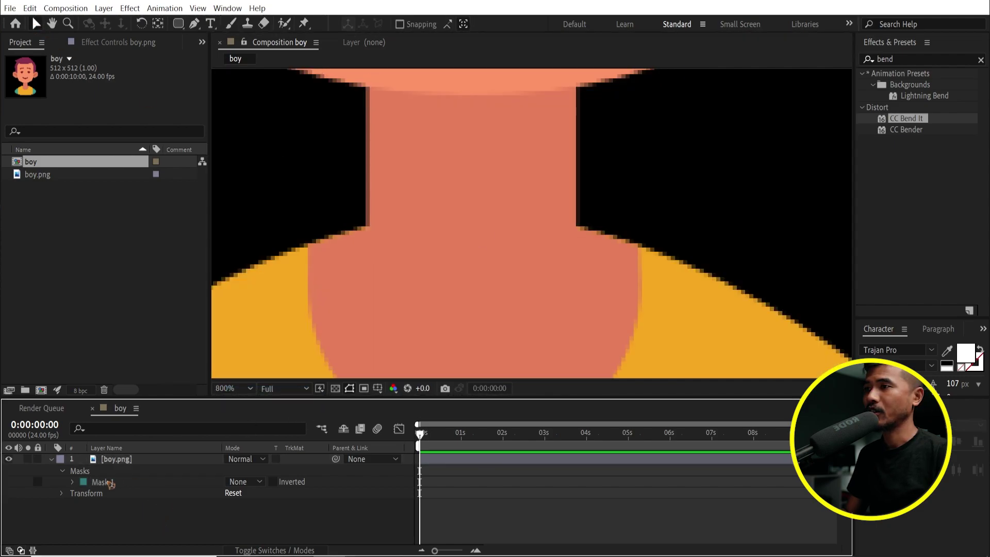
click(138, 464)
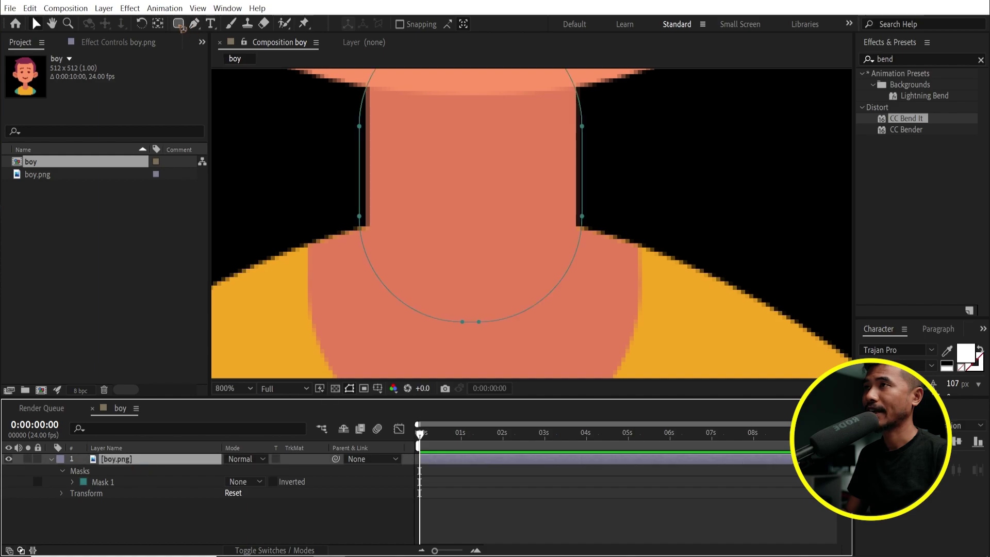
drag(180, 25, 235, 23)
scroll(565, 201, down, 4)
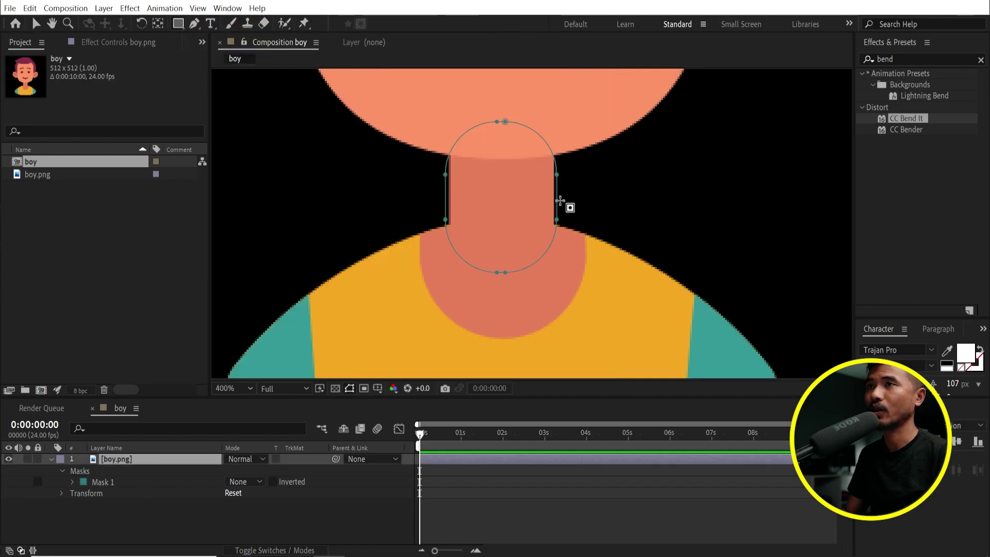
key(comma)
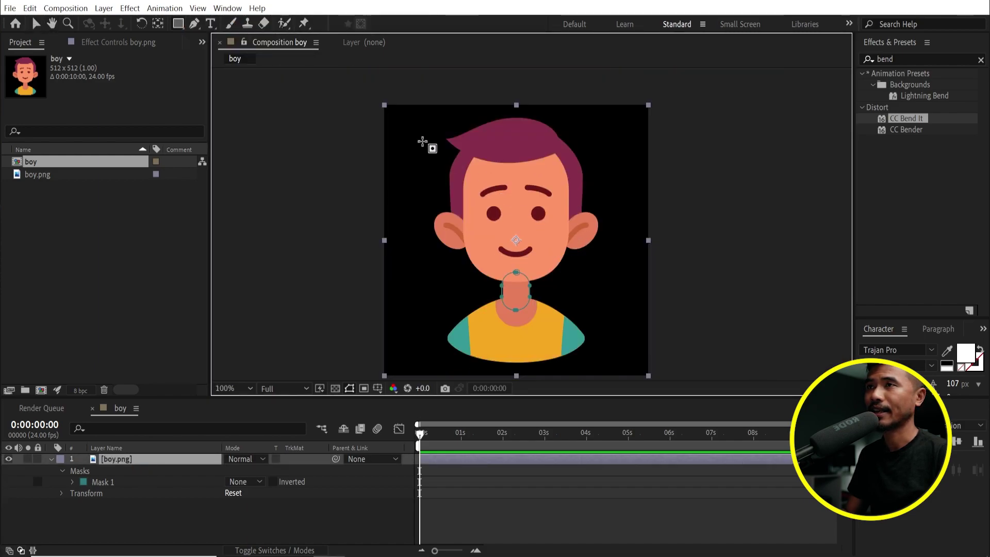
Step: Draw a rectangle mask over the face down to the chin and set Mask 1 to Add
drag(425, 114, 607, 291)
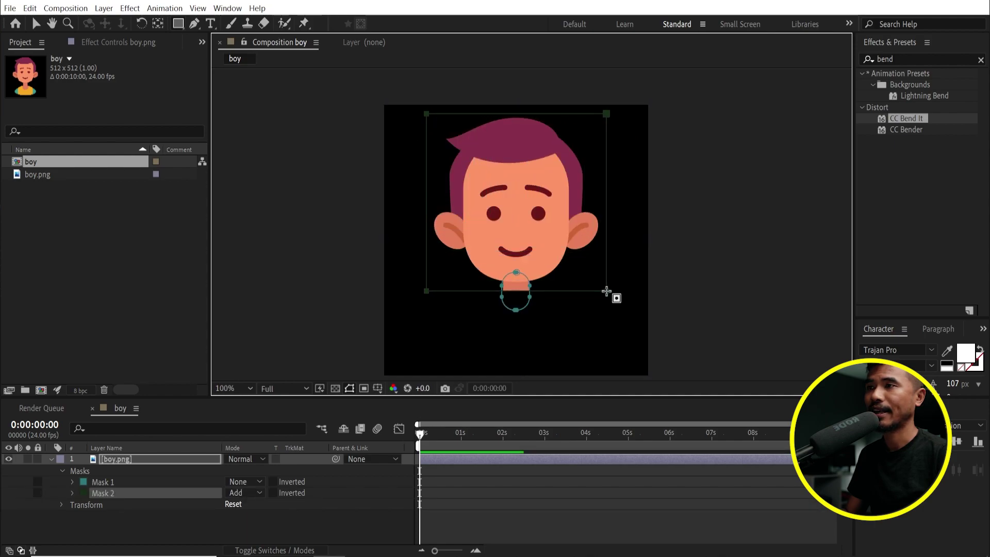
click(114, 482)
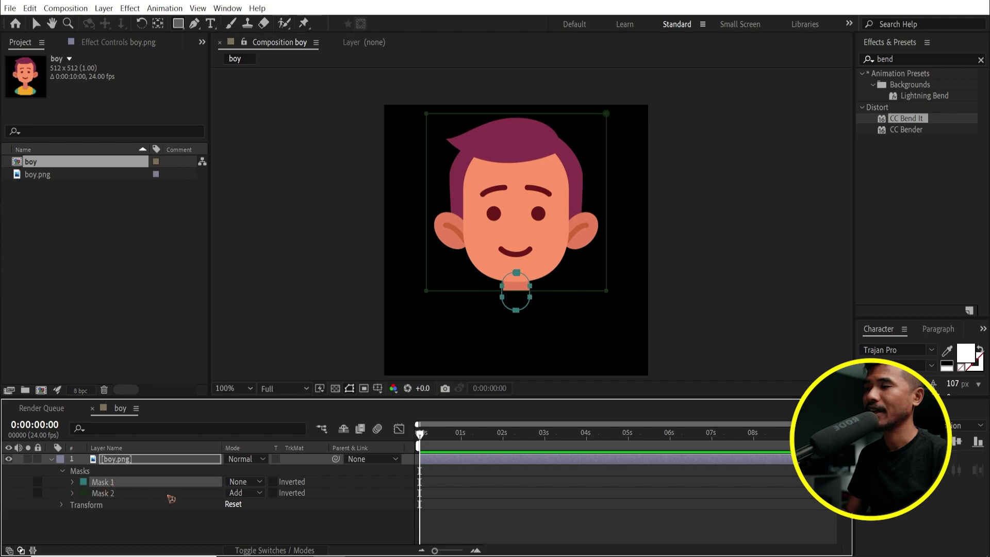
click(242, 482)
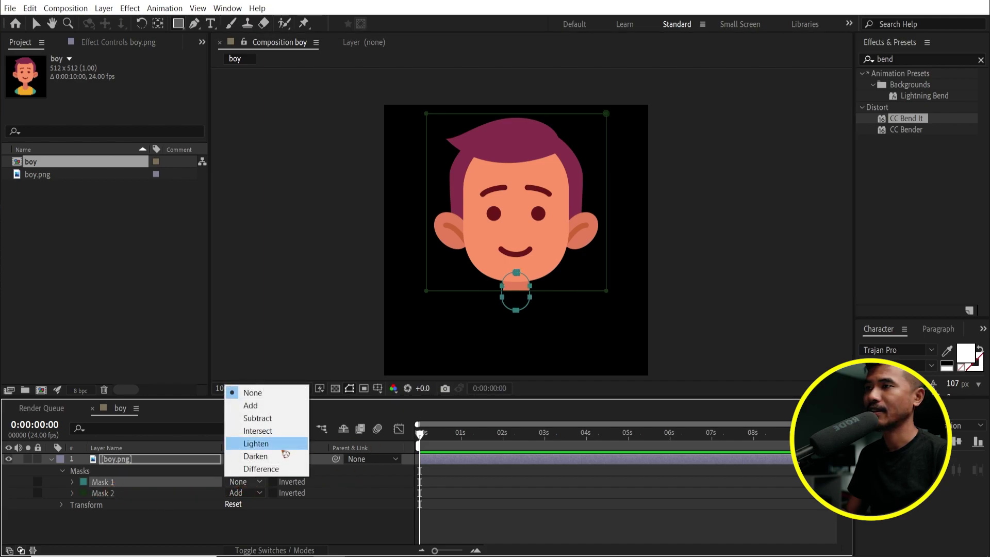
click(281, 407)
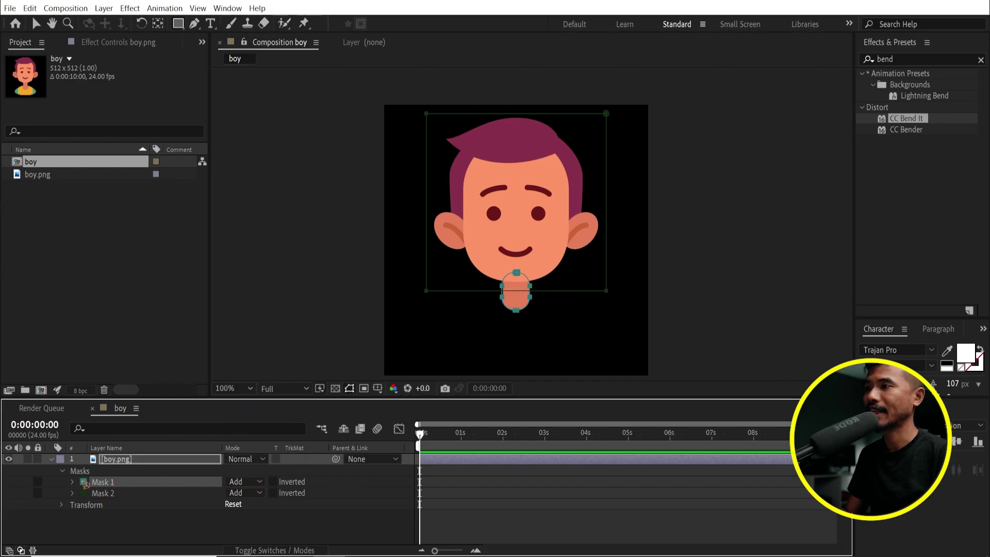
click(50, 459)
Step: Duplicate boy.png, naming the top copy Head and the bottom copy Body
click(132, 459)
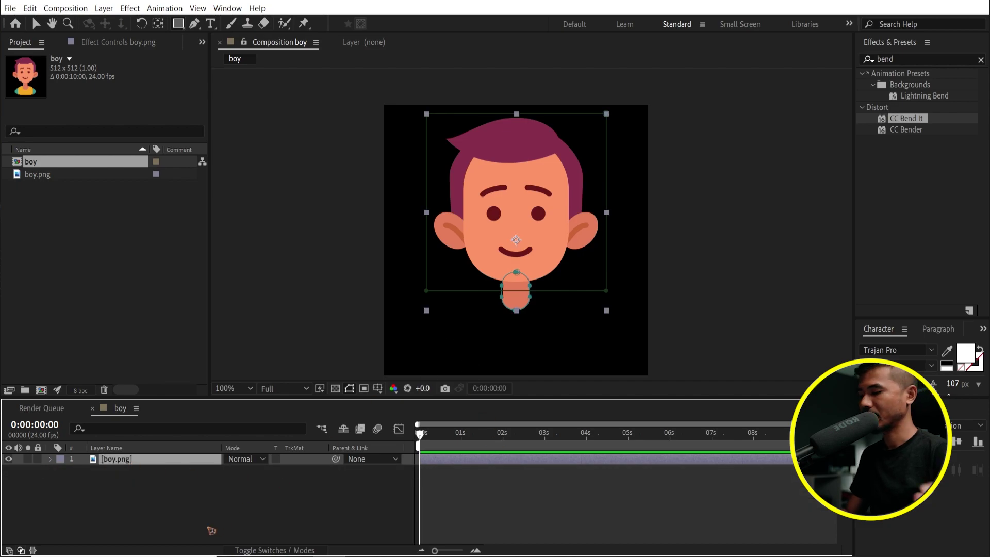
key(ctrl+d)
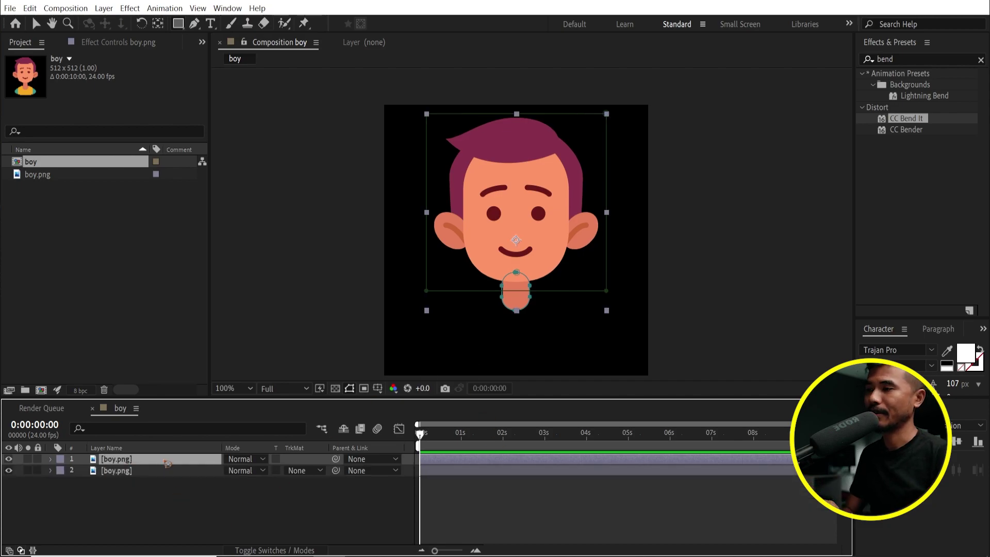
key(Return)
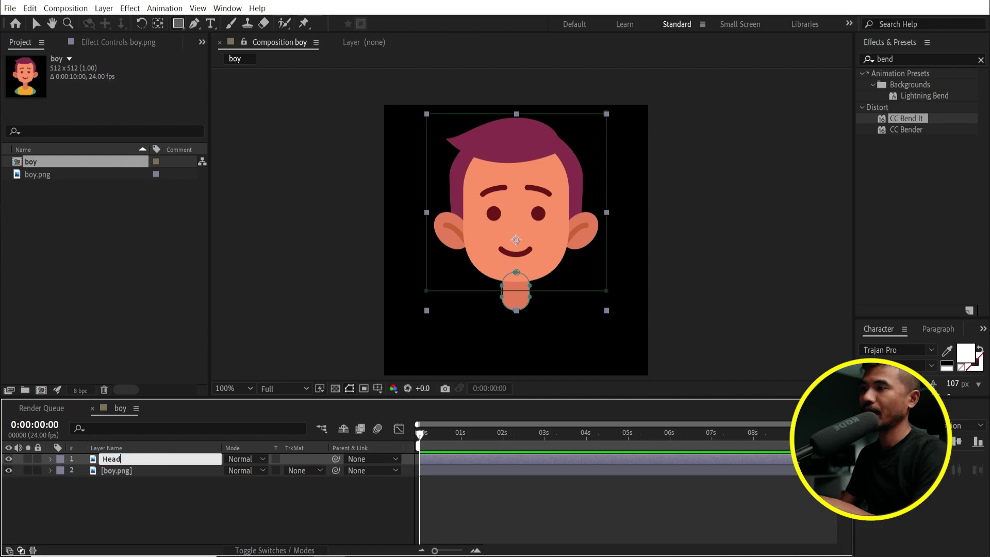
text(Head)
click(147, 472)
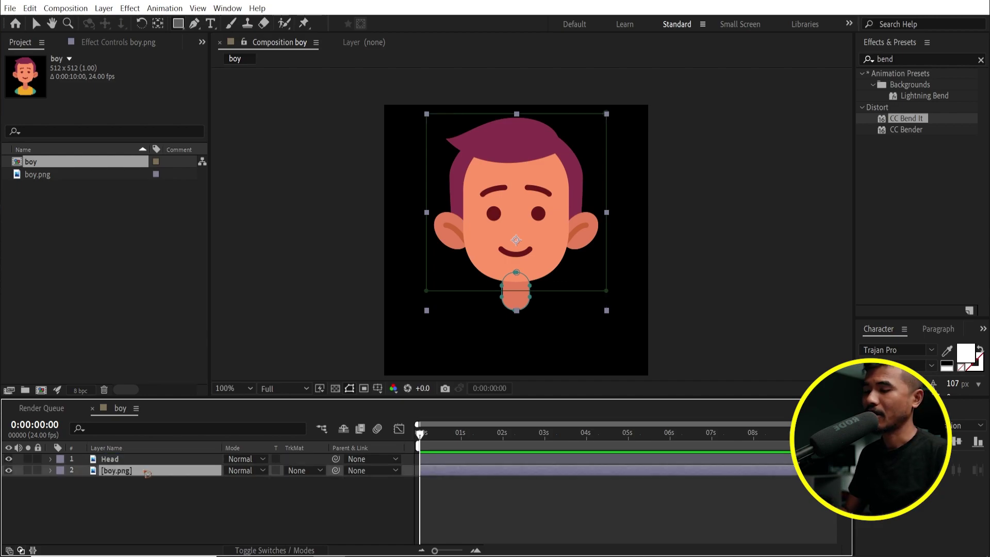
key(Return)
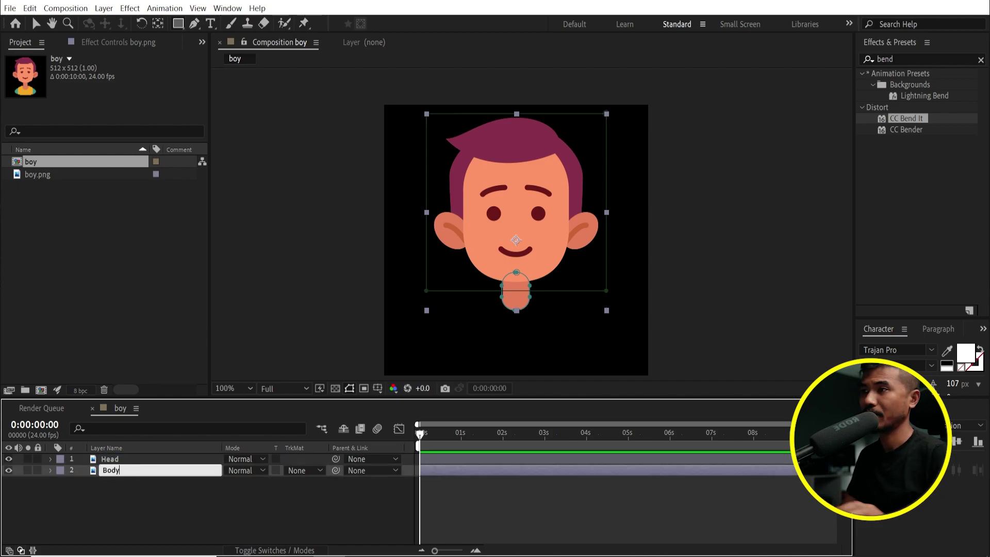
text(Body)
key(Return)
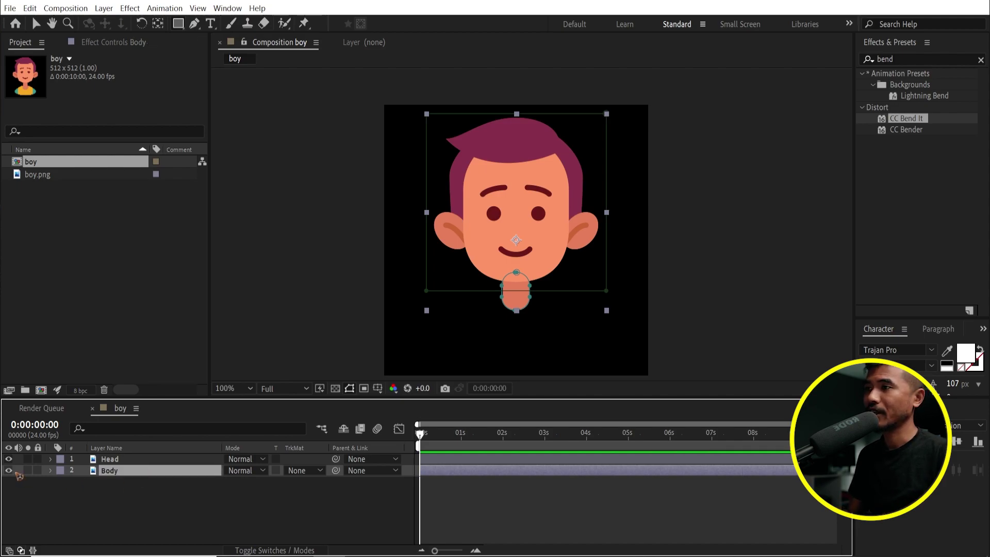
click(127, 516)
click(126, 472)
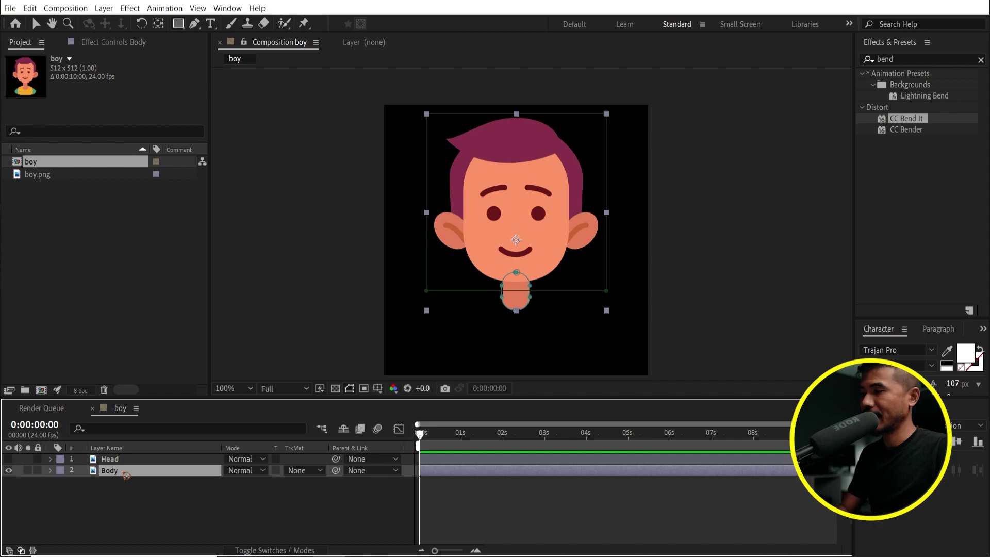
Step: Delete both existing masks from the Body layer
key(m)
click(103, 482)
shift+click(115, 506)
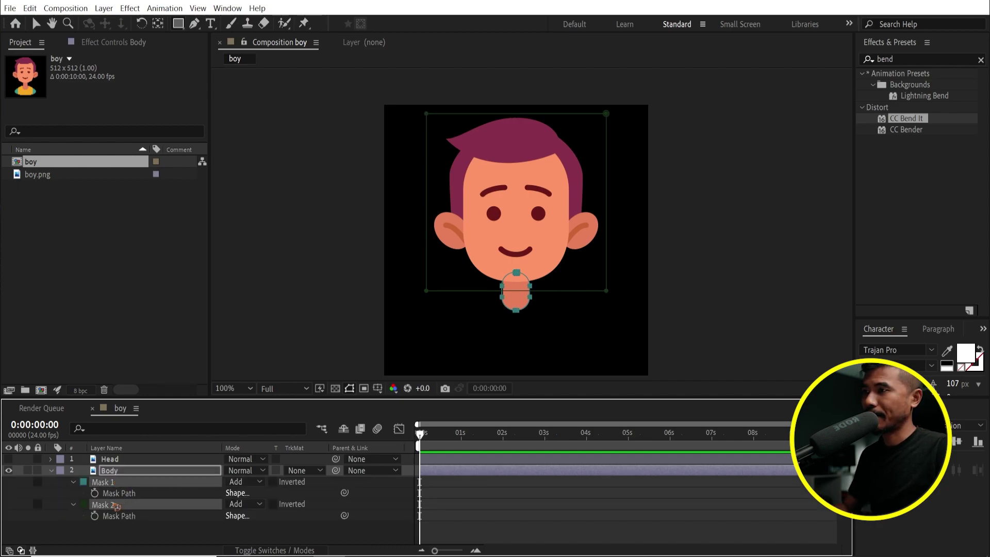
key(Delete)
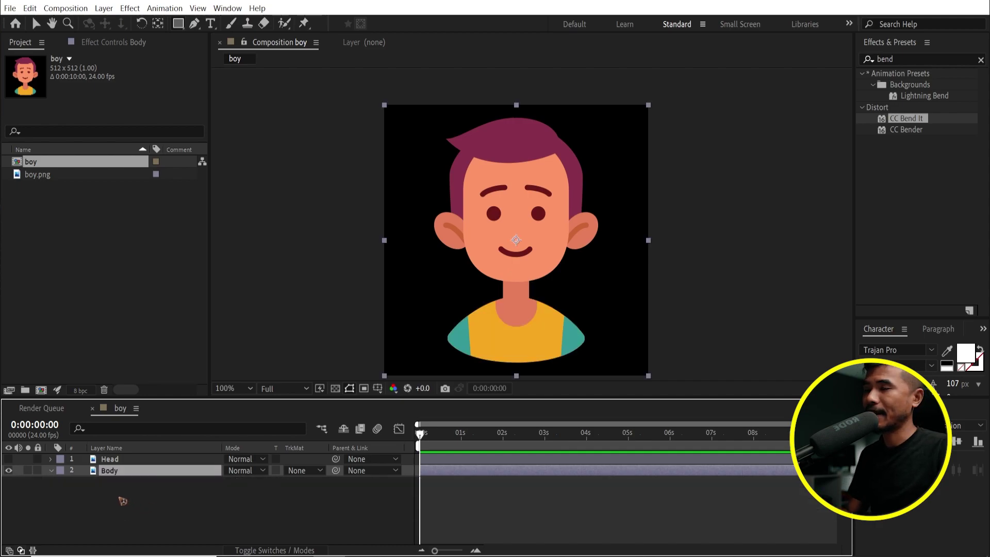
Step: Draw a new rounded rectangle mask over the Body layer's neck
drag(178, 23, 283, 48)
scroll(528, 333, up, 2)
scroll(504, 334, up, 1)
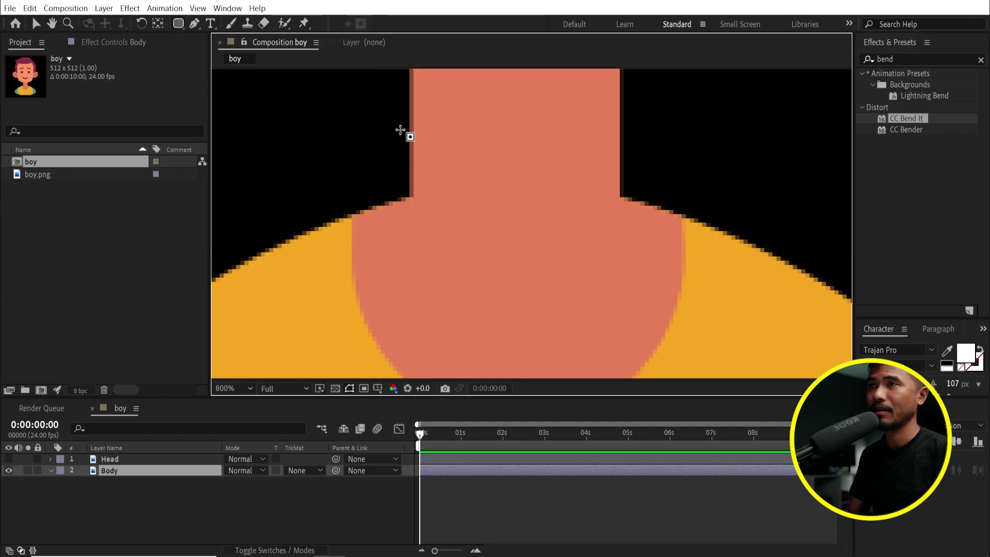
drag(400, 130, 630, 429)
Step: Set Body's Mask 1 to None and draw a rectangle mask around the torso
click(135, 472)
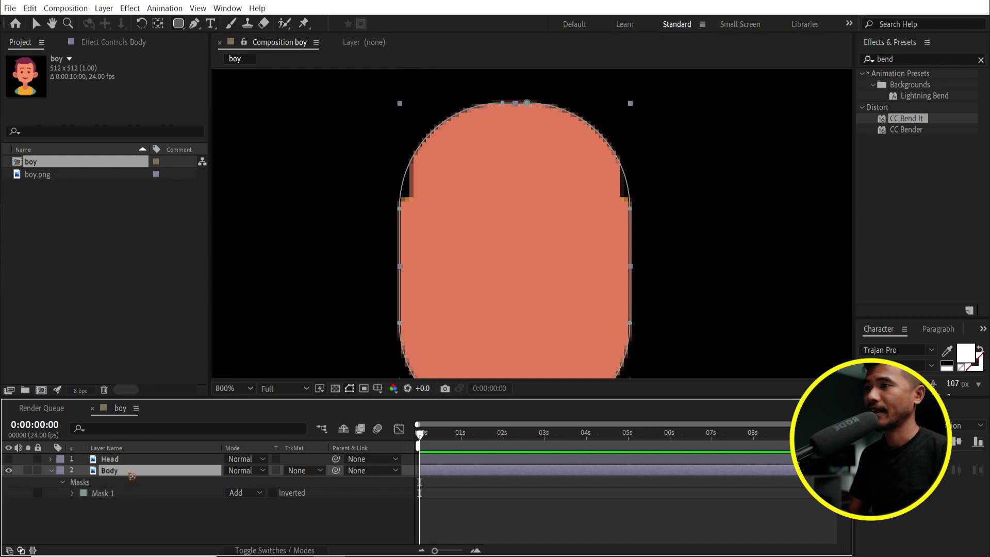
click(240, 493)
click(264, 405)
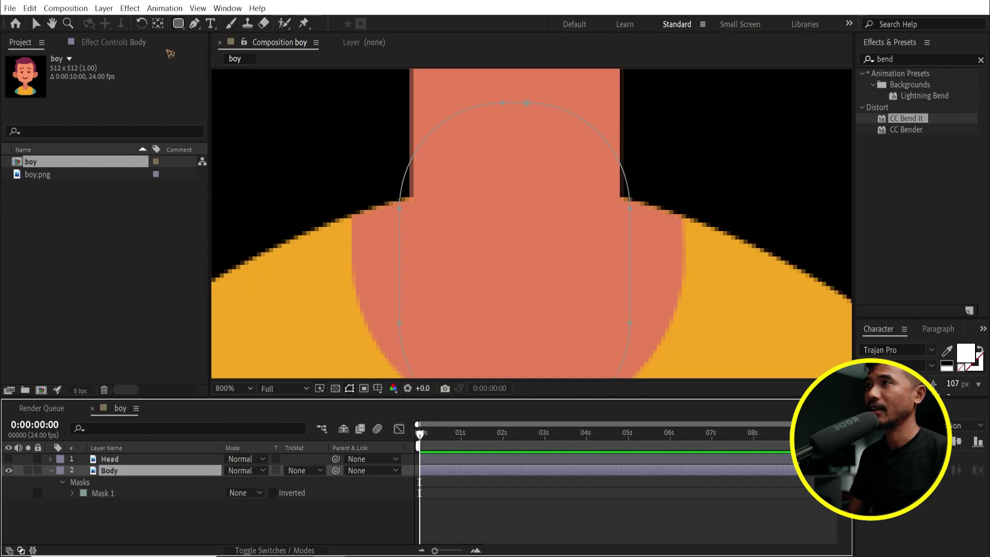
click(175, 28)
click(227, 22)
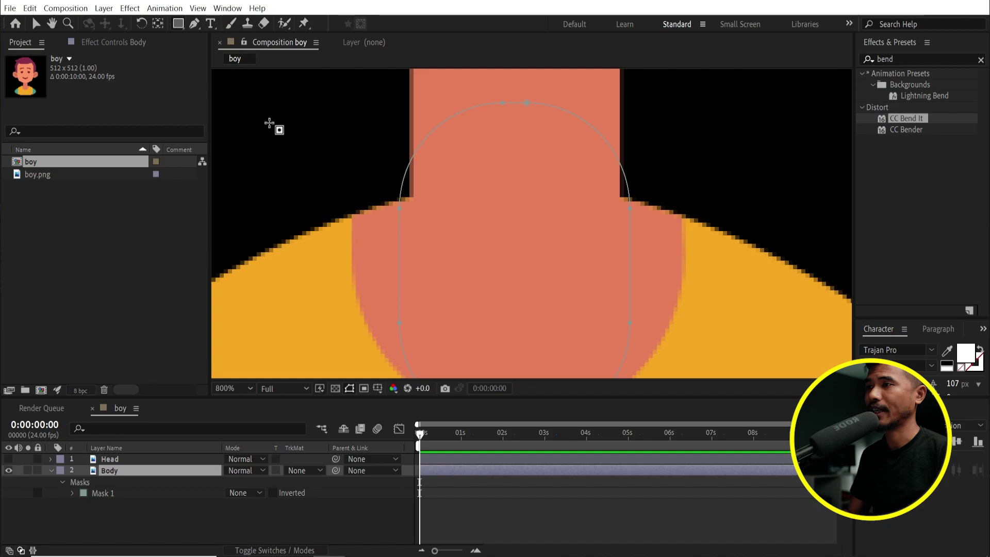
key(comma)
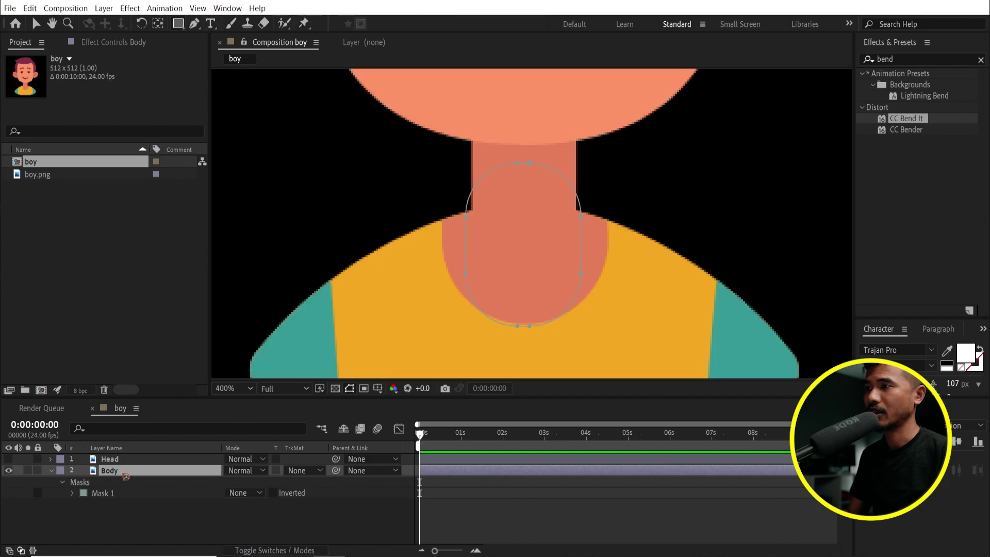
scroll(455, 294, down, 2)
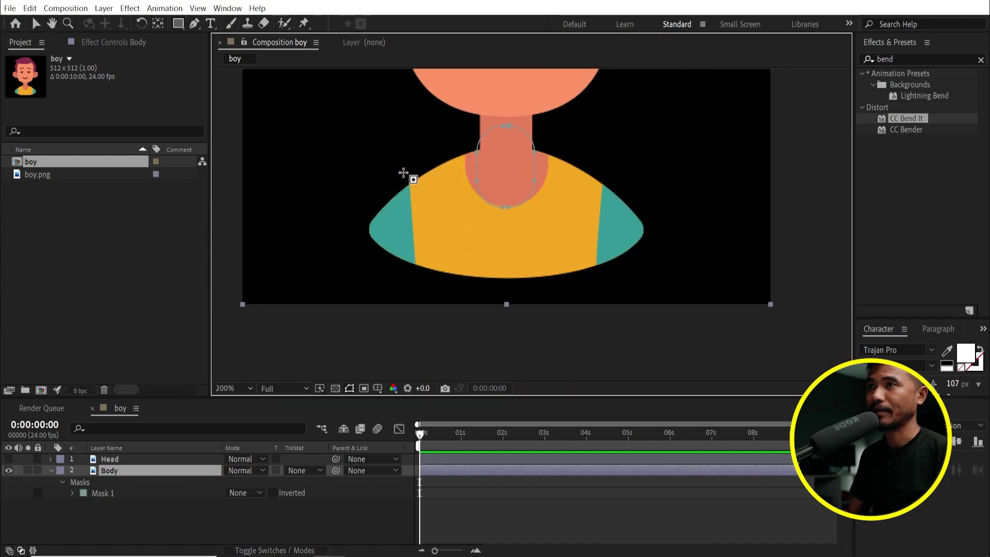
drag(331, 154, 689, 295)
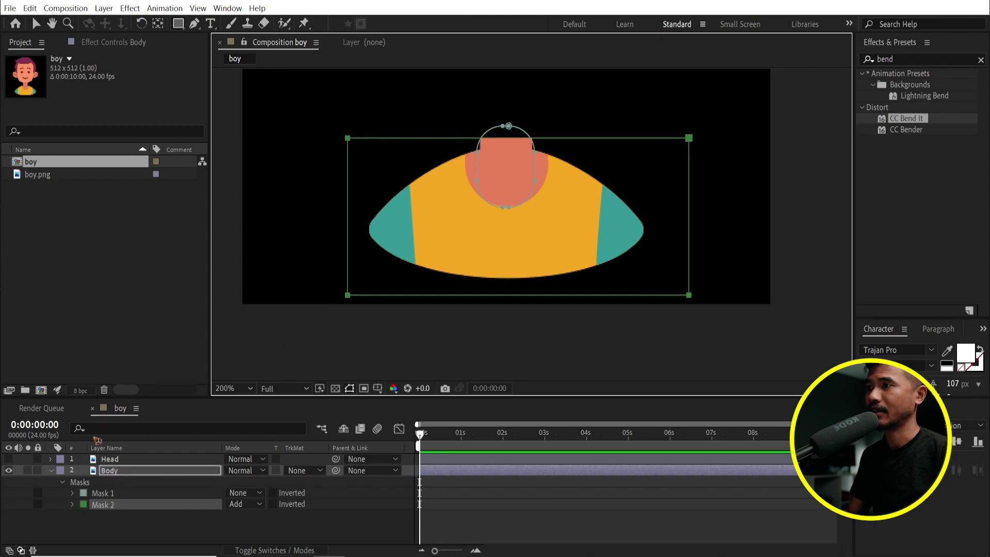
Step: Set the neck ellipse mask to Add, collapse the masks, and make Head visible again
click(135, 494)
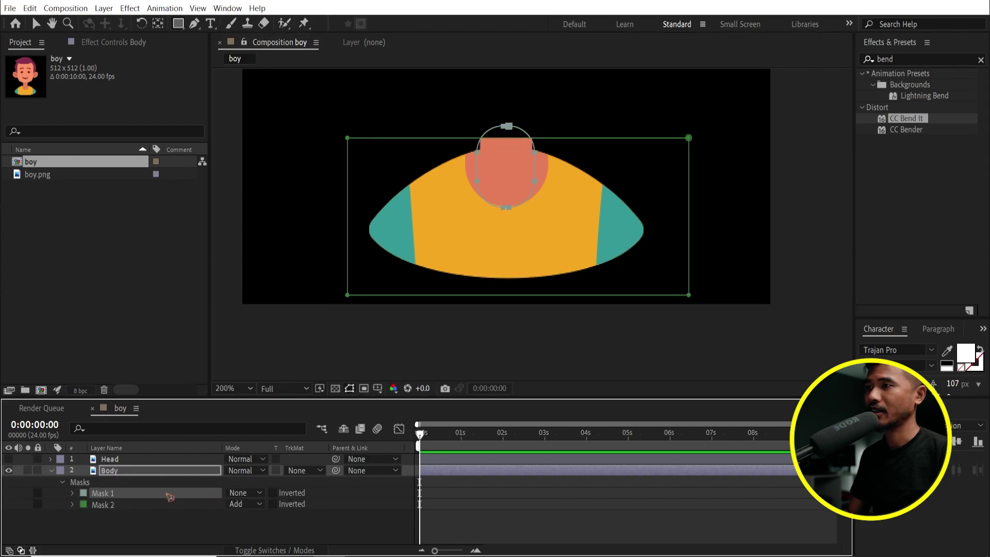
click(239, 495)
click(245, 416)
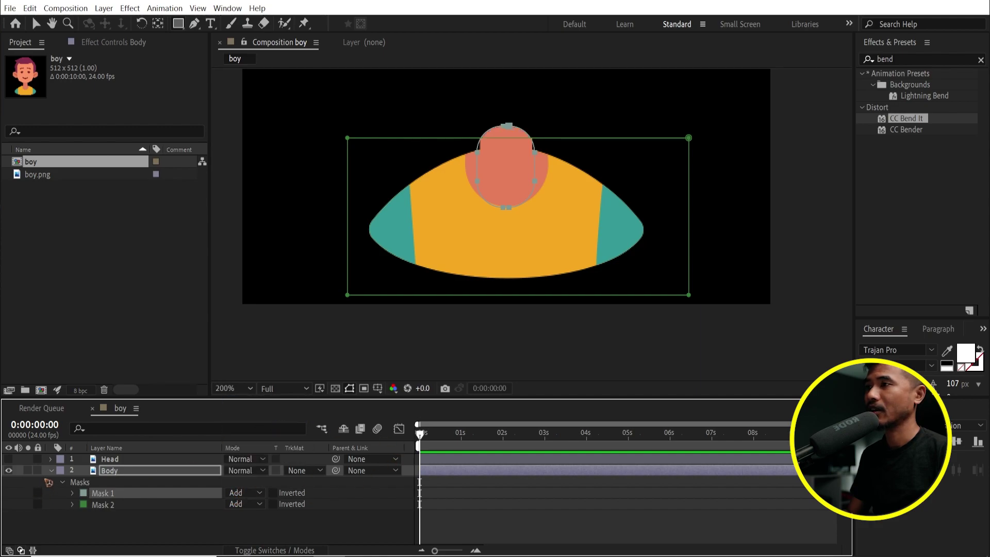
key(m)
click(125, 471)
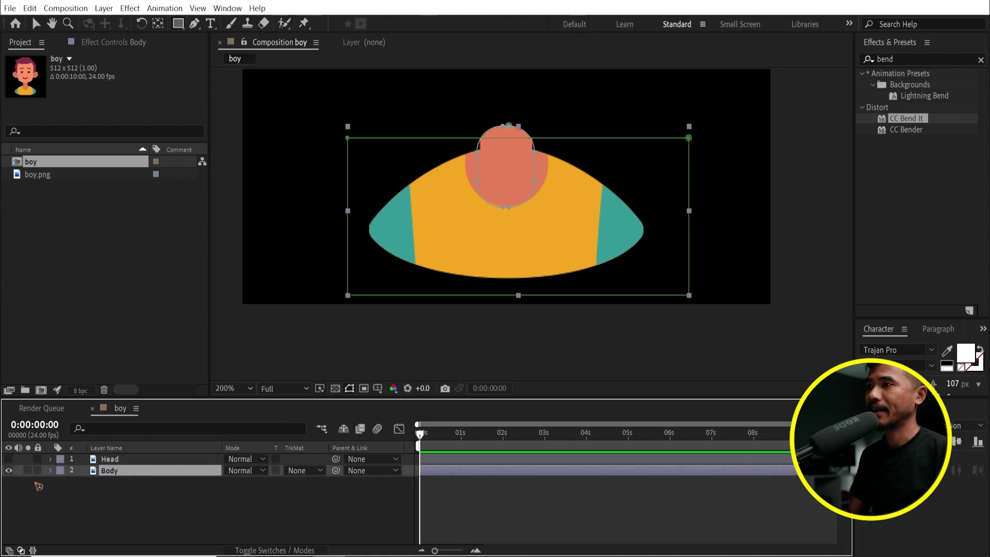
click(9, 459)
click(107, 459)
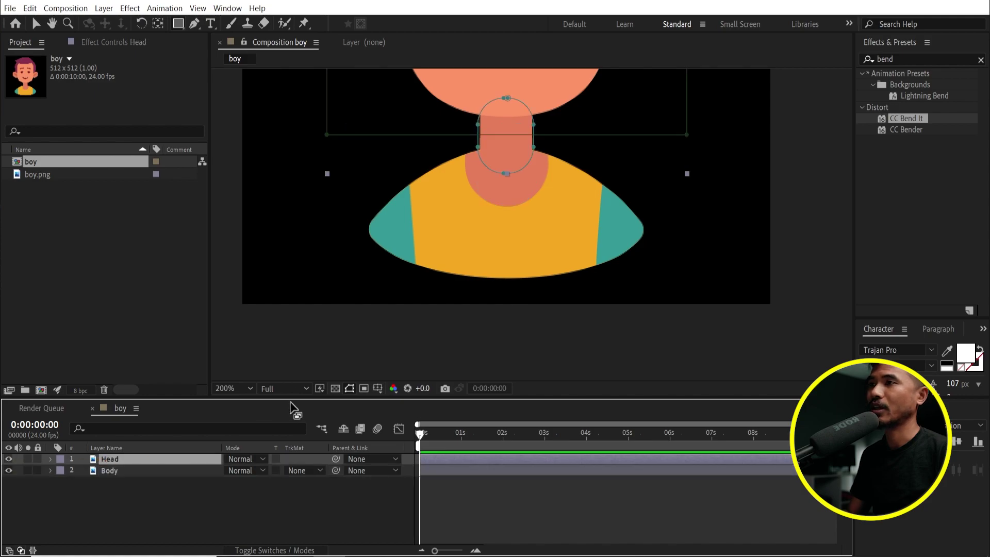
drag(287, 397, 286, 429)
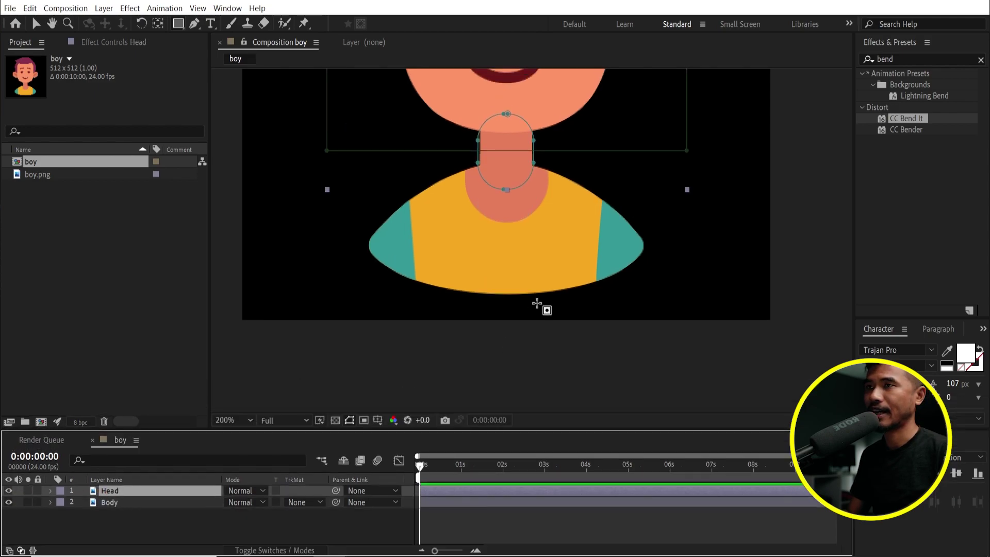
Step: Drag the Head layer's anchor point from the face down to the neck with the Pan Behind tool
scroll(538, 302, down, 4)
click(729, 205)
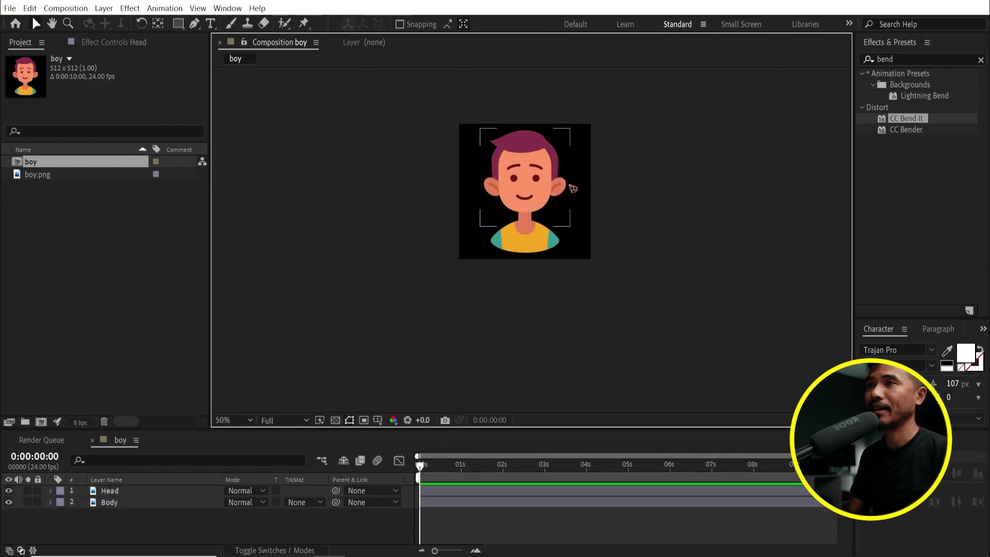
scroll(571, 188, up, 2)
drag(565, 165, 487, 285)
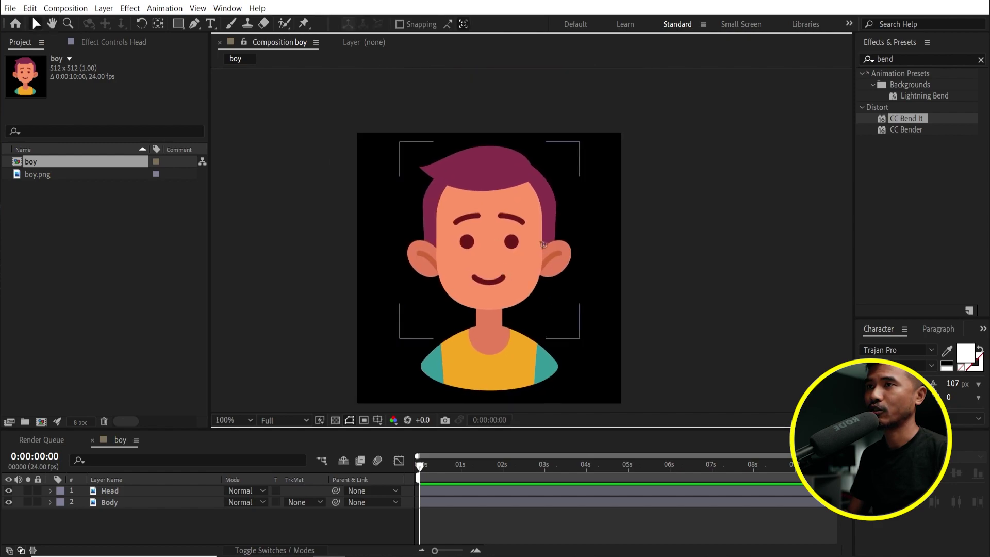
drag(451, 429, 451, 363)
key(v)
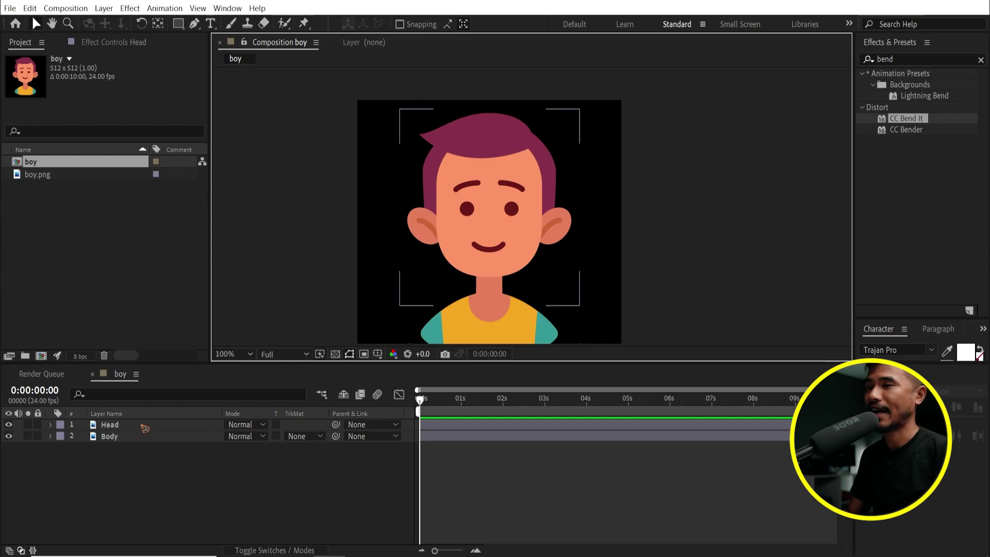
click(145, 427)
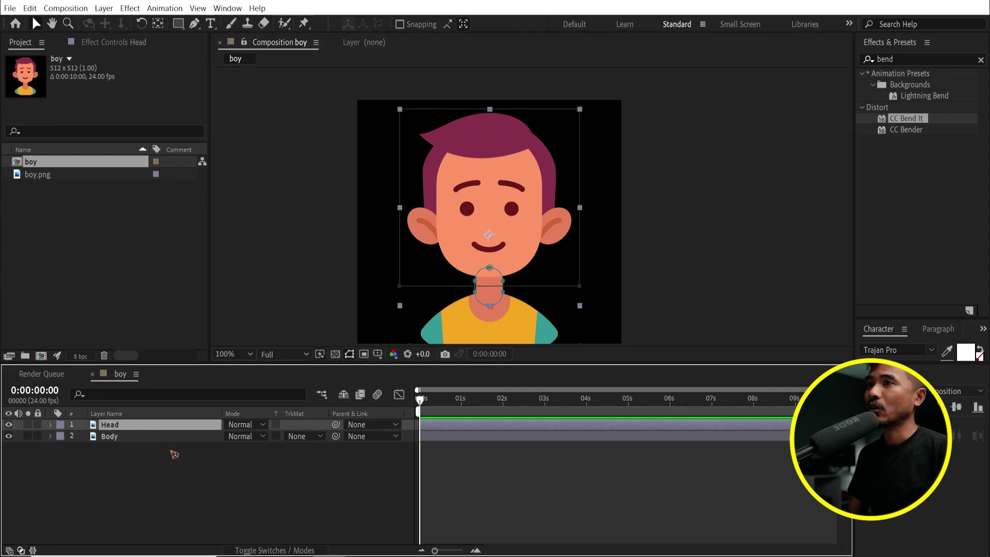
click(157, 26)
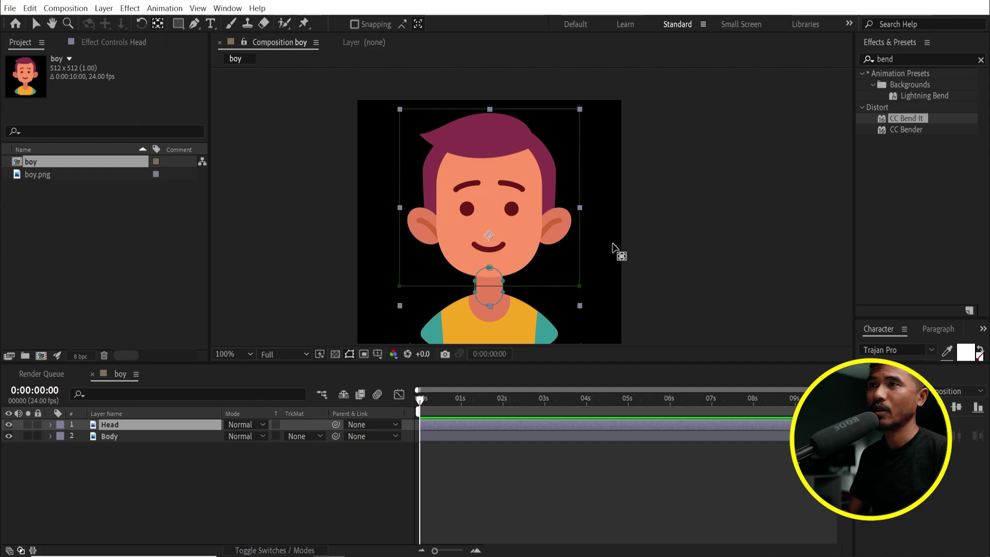
scroll(533, 223, up, 3)
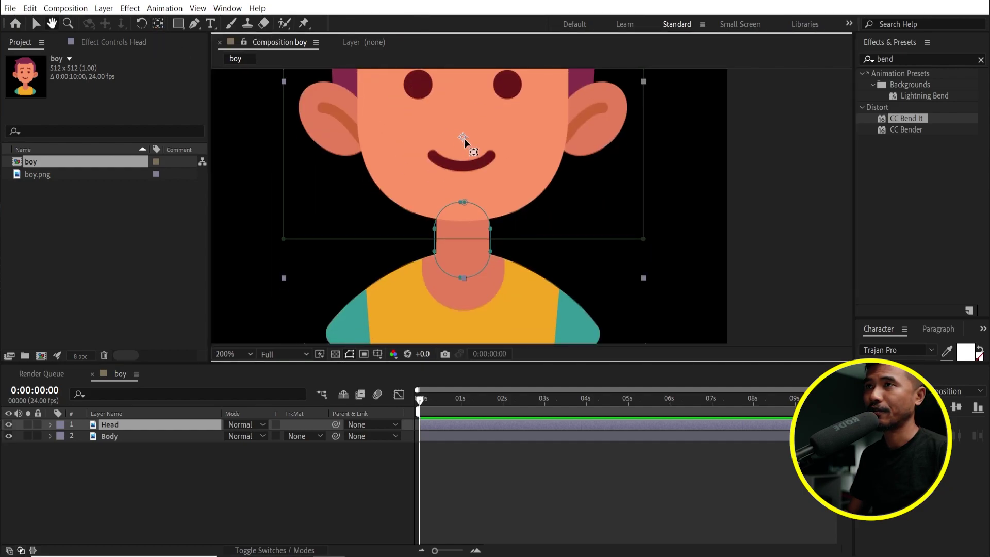
drag(460, 135, 453, 251)
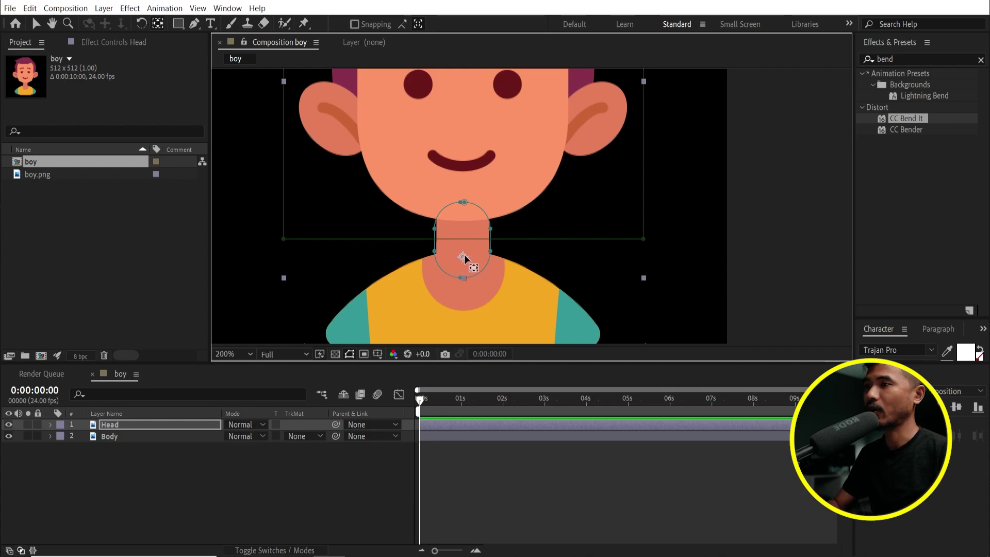
Step: Set the Head layer's Rotation to -10° with a keyframe at 0 s
key(r)
drag(252, 441, 247, 442)
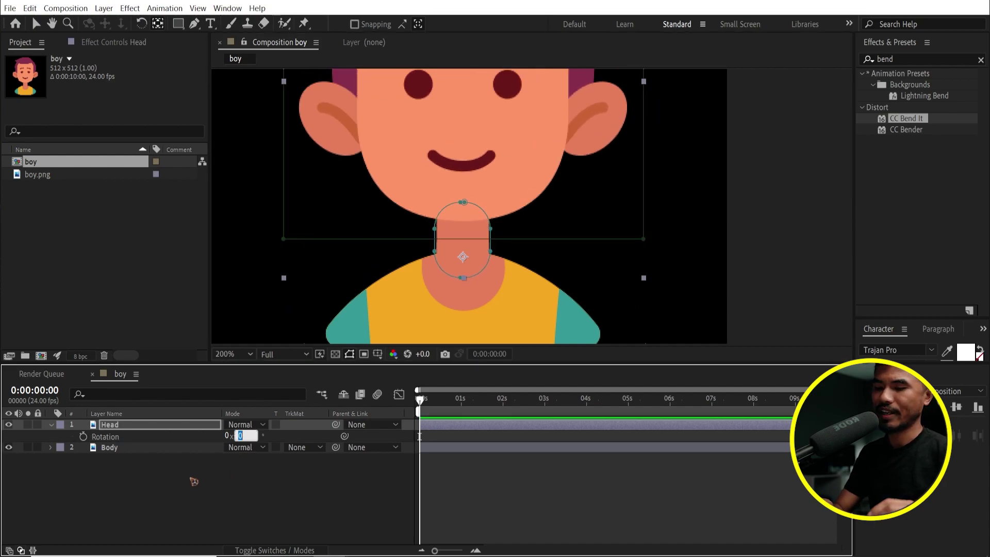
text(-10)
key(Return)
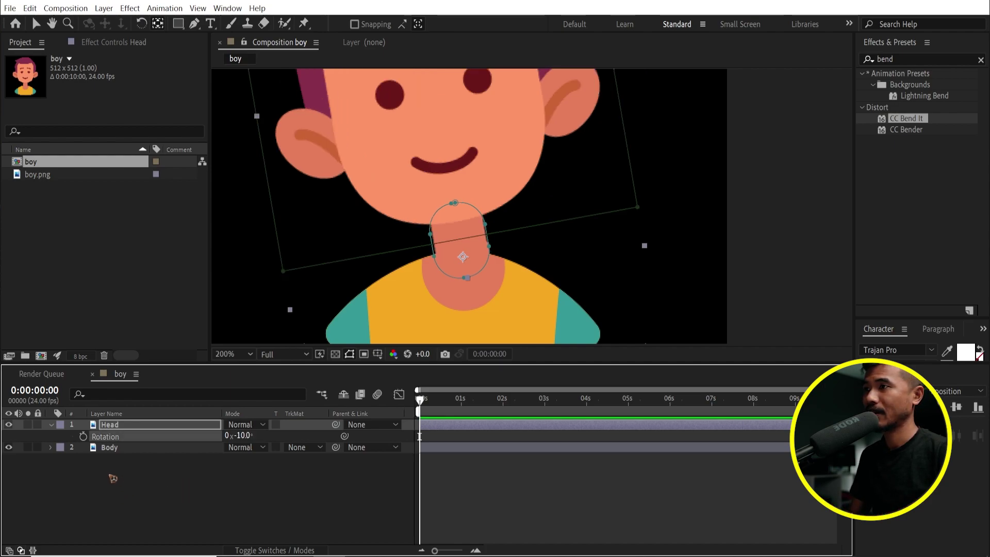
Step: Add a +10° Rotation keyframe about one second later and preview the swing
key(space)
click(243, 437)
text(10)
key(Return)
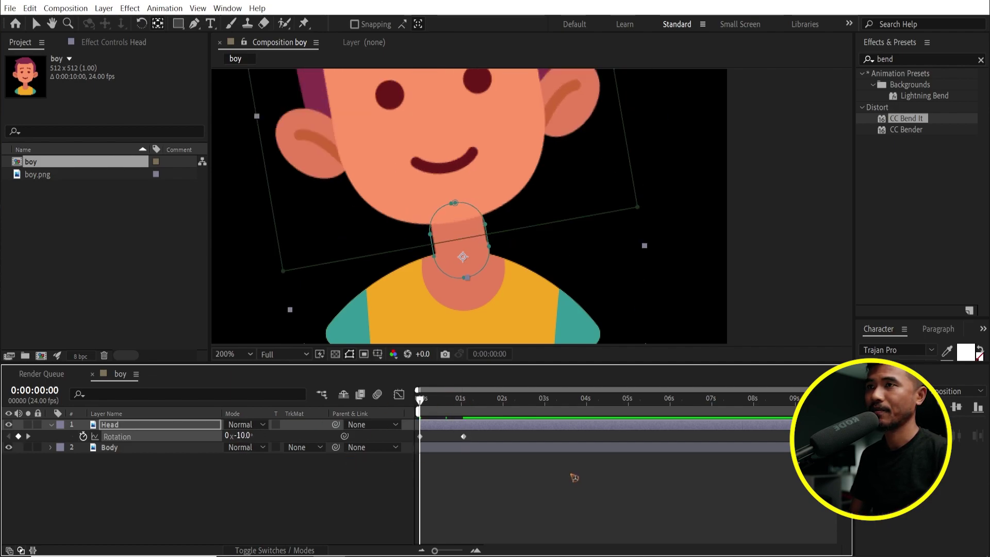
click(587, 480)
key(space)
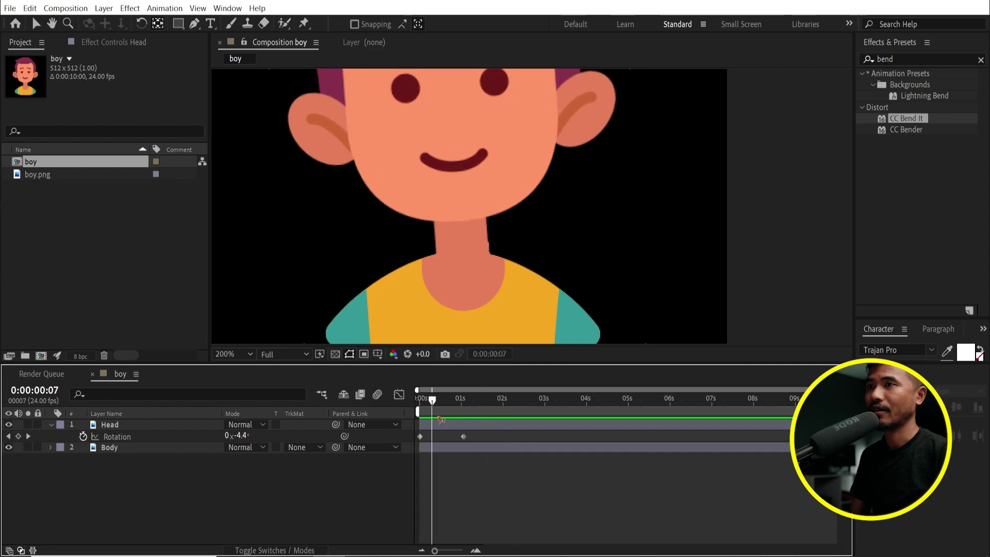
Step: Stop the preview and toggle the Head layer off and on to inspect the neck
click(433, 248)
scroll(433, 247, up, 3)
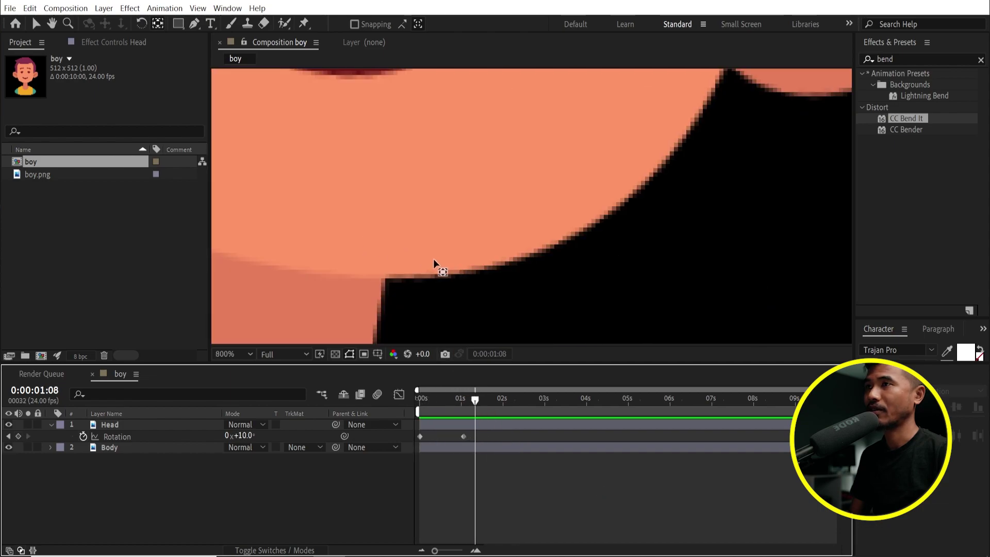
scroll(434, 259, down, 3)
click(34, 23)
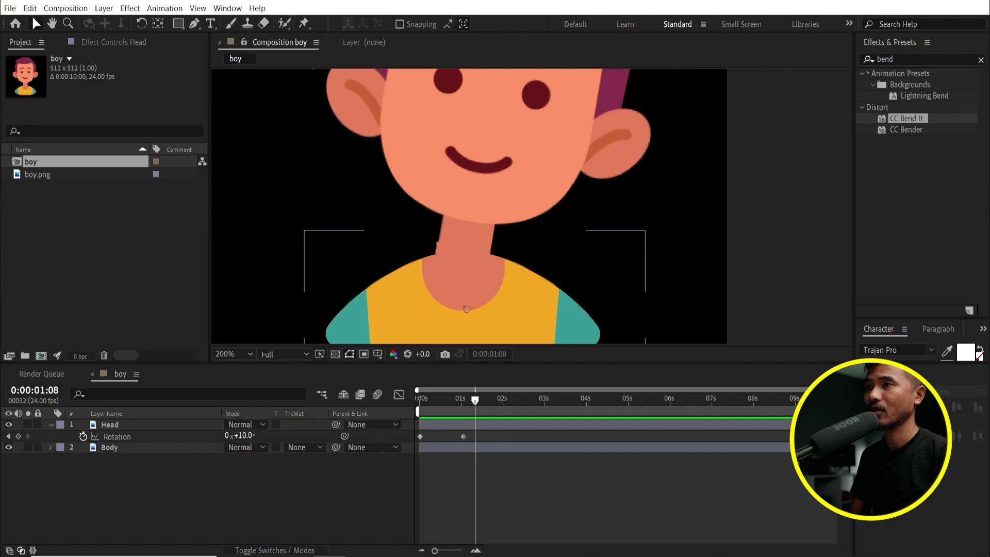
scroll(467, 309, up, 2)
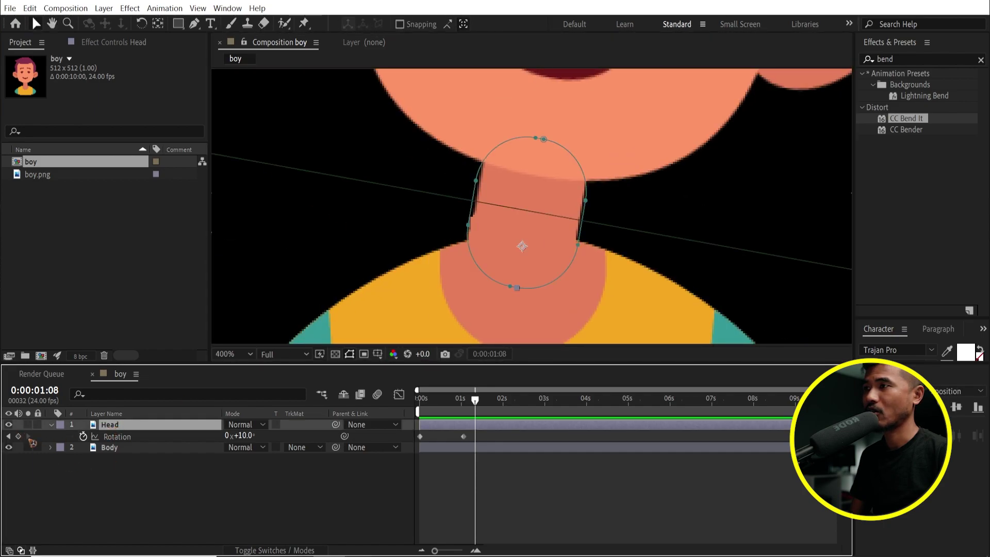
click(9, 425)
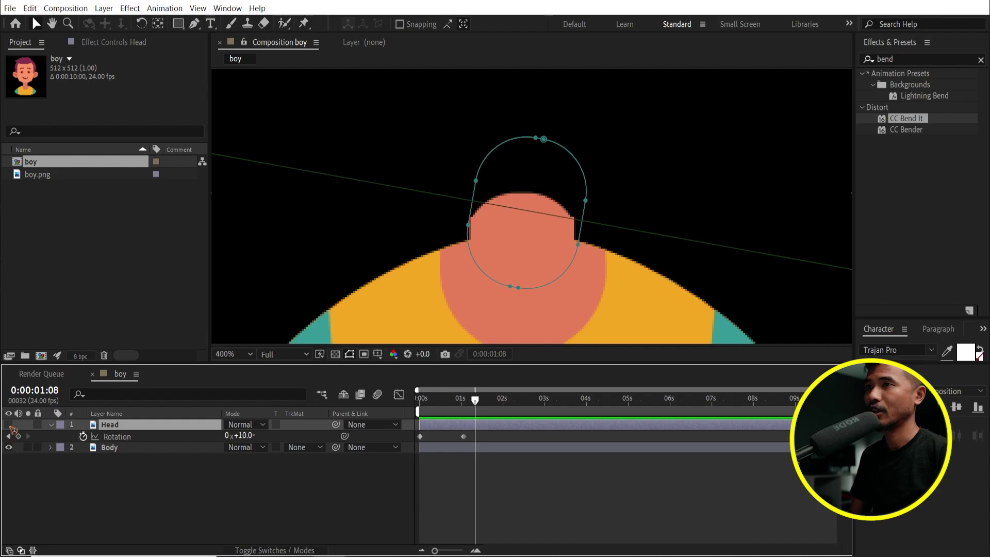
click(8, 425)
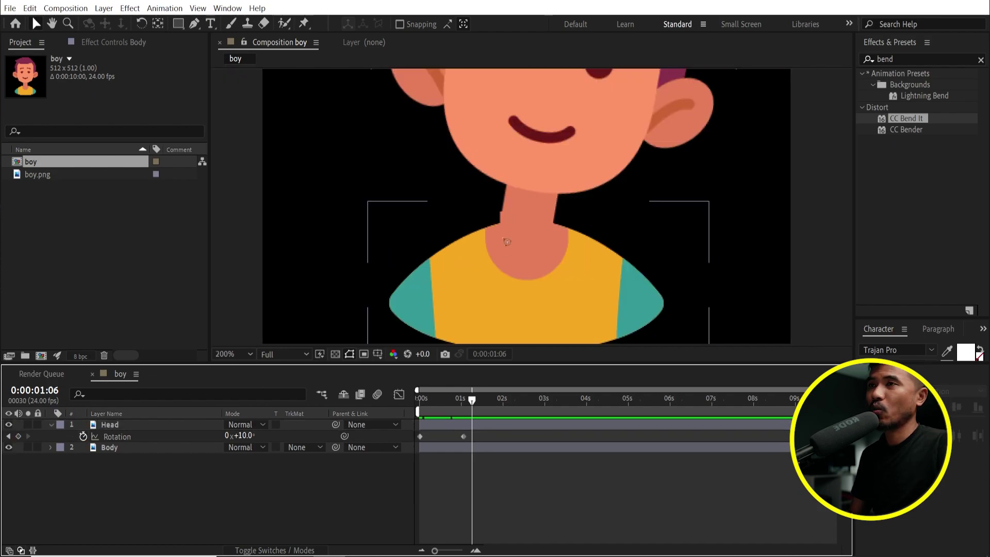
key(period)
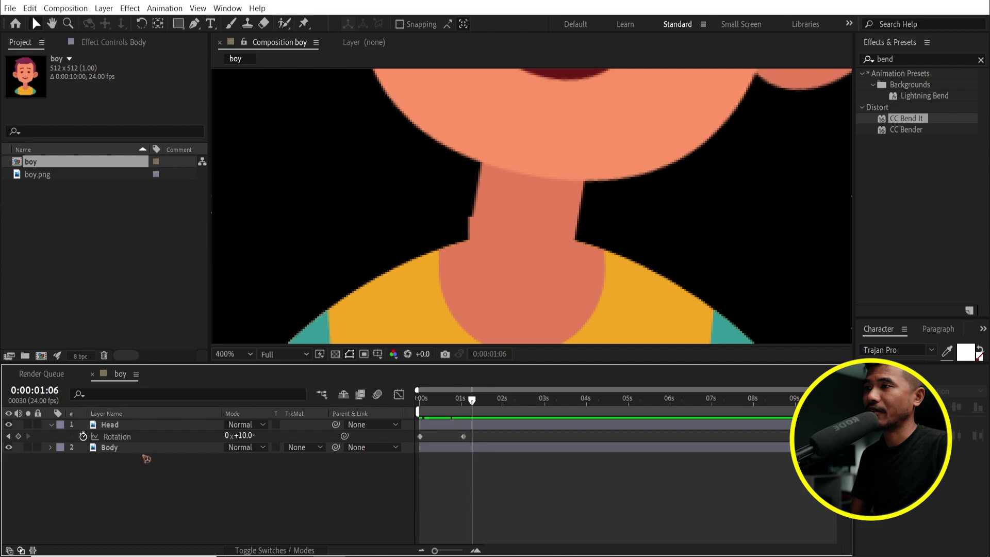
Step: Lower the top edge of the Body layer's rectangle mask to meet the shoulders
click(144, 447)
click(49, 447)
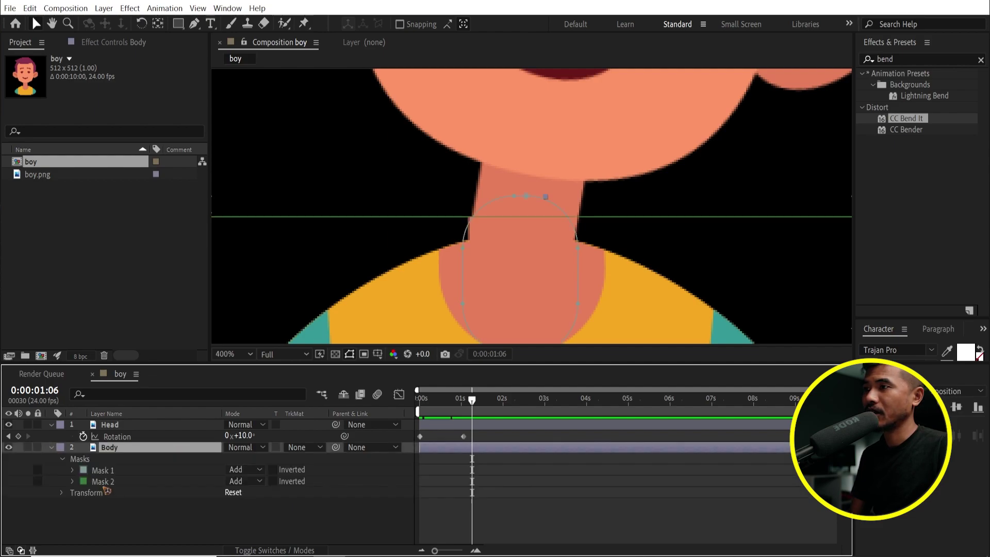
click(106, 471)
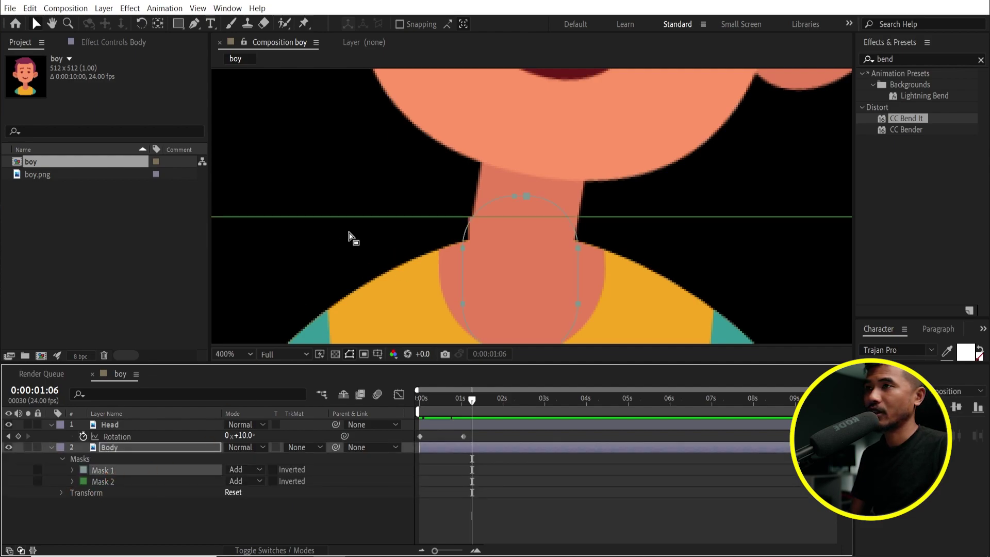
click(136, 483)
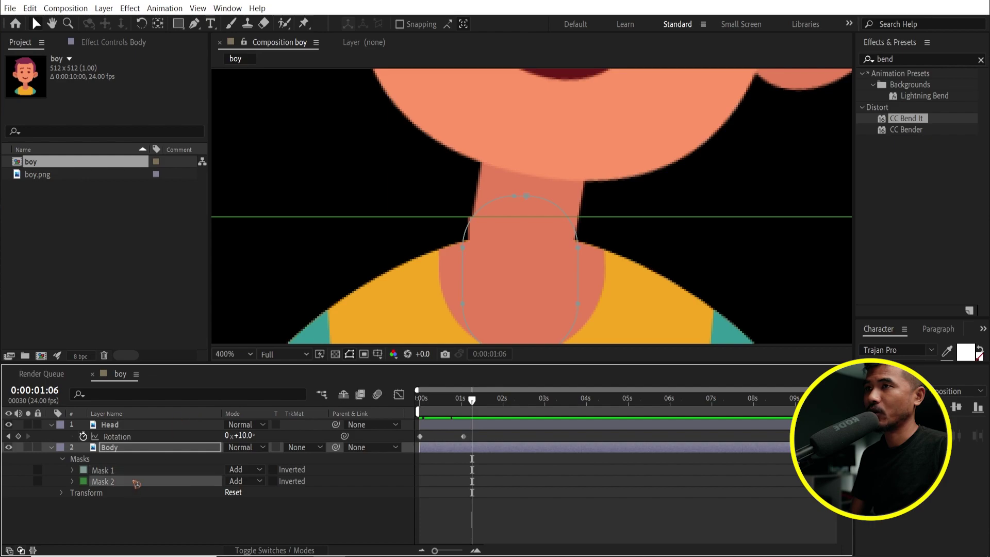
click(391, 221)
drag(545, 218, 551, 238)
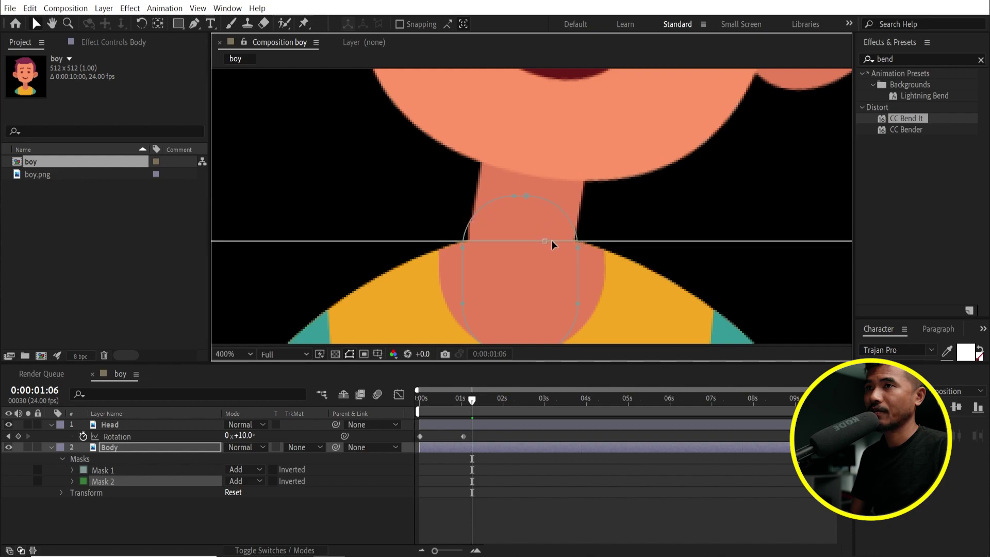
key(period)
drag(557, 275, 563, 279)
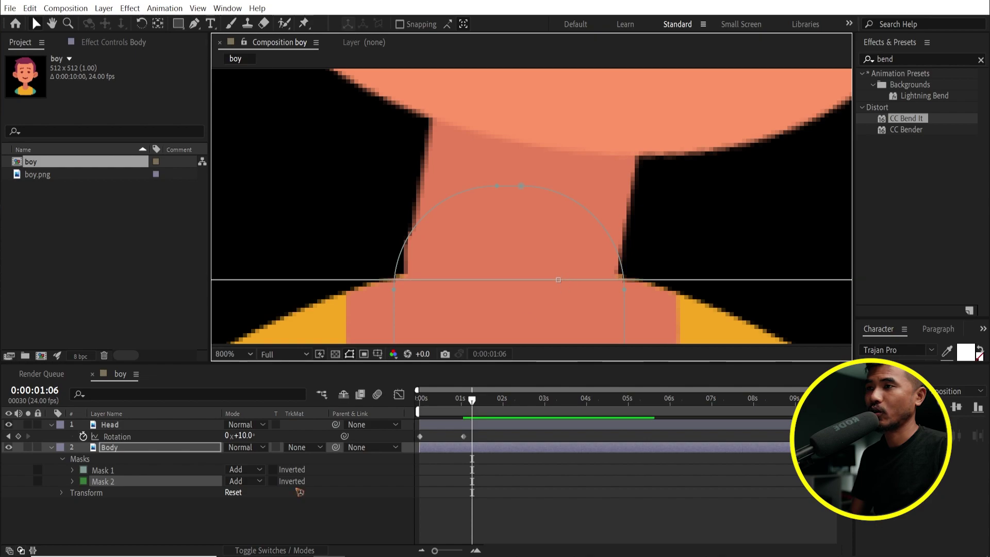
click(262, 525)
Step: Free-transform the Body layer's Mask 1 and pull its top edge down to shorten it
key(comma)
key(comma)
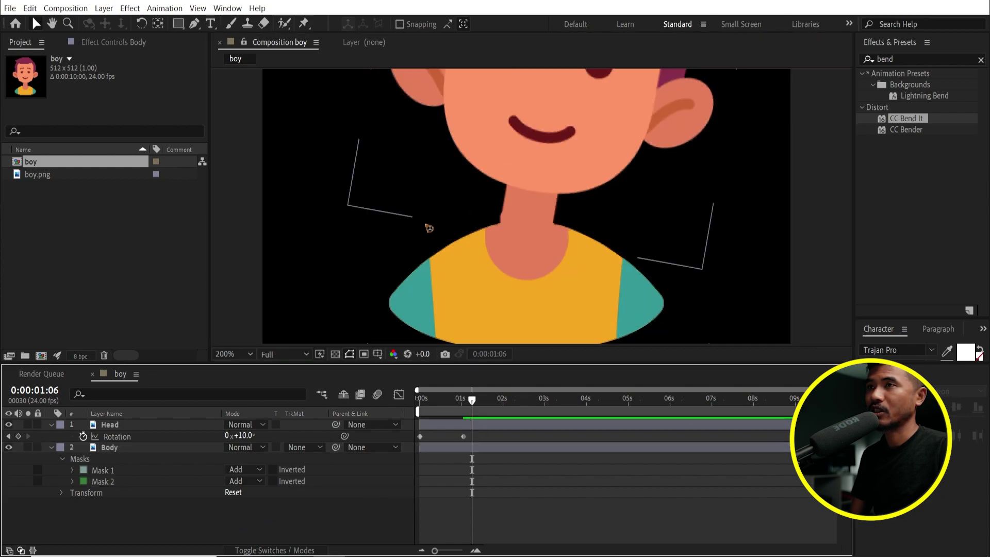
drag(472, 407, 449, 413)
key(Home)
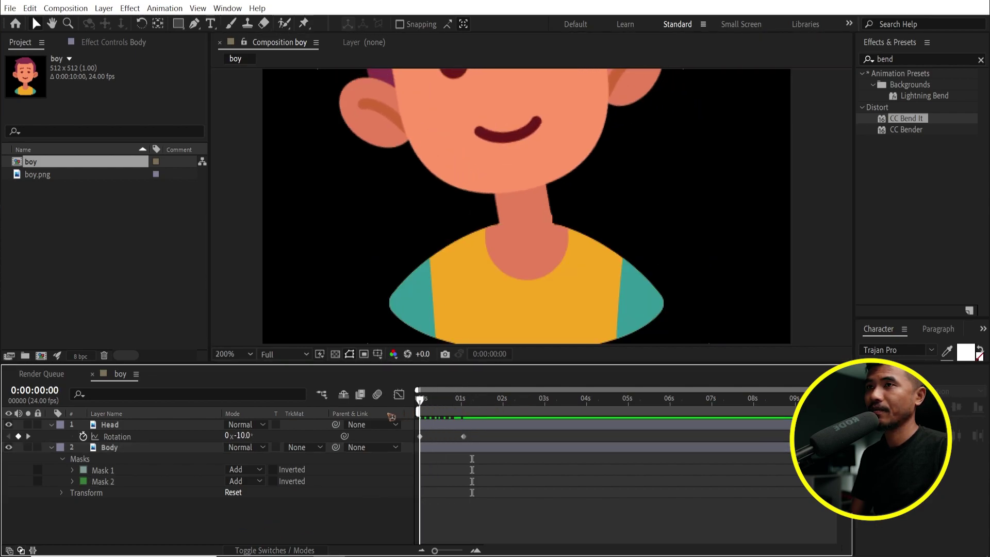
key(period)
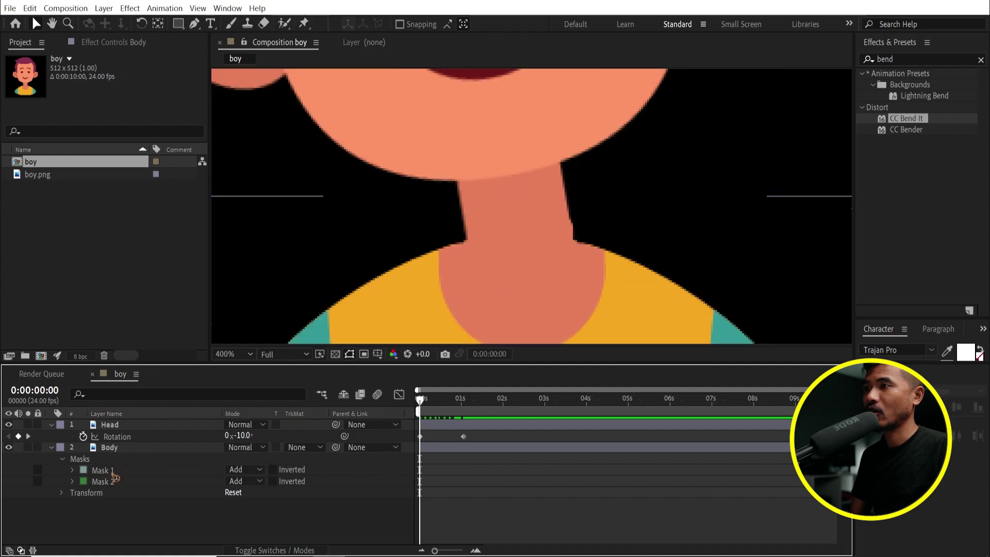
click(113, 474)
double_click(516, 196)
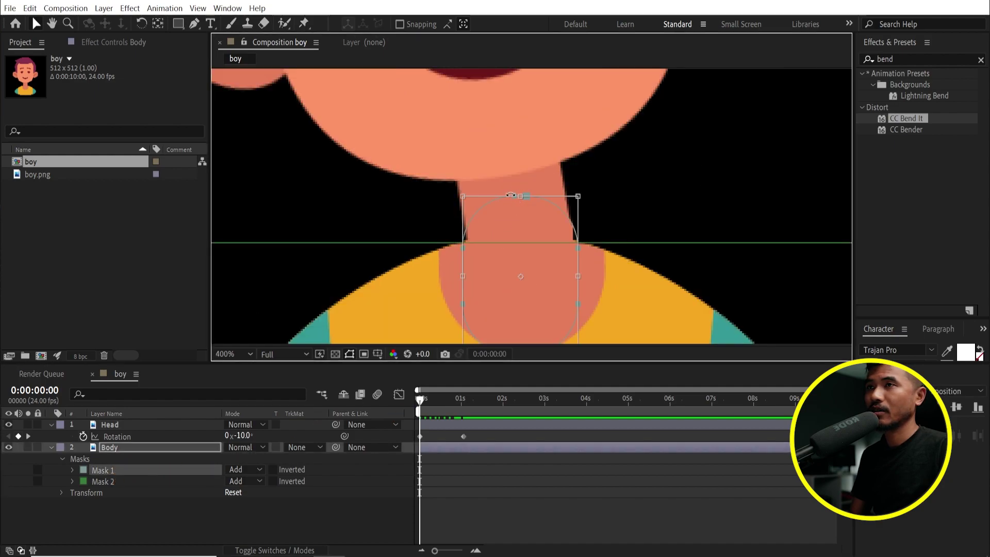
drag(512, 196, 519, 209)
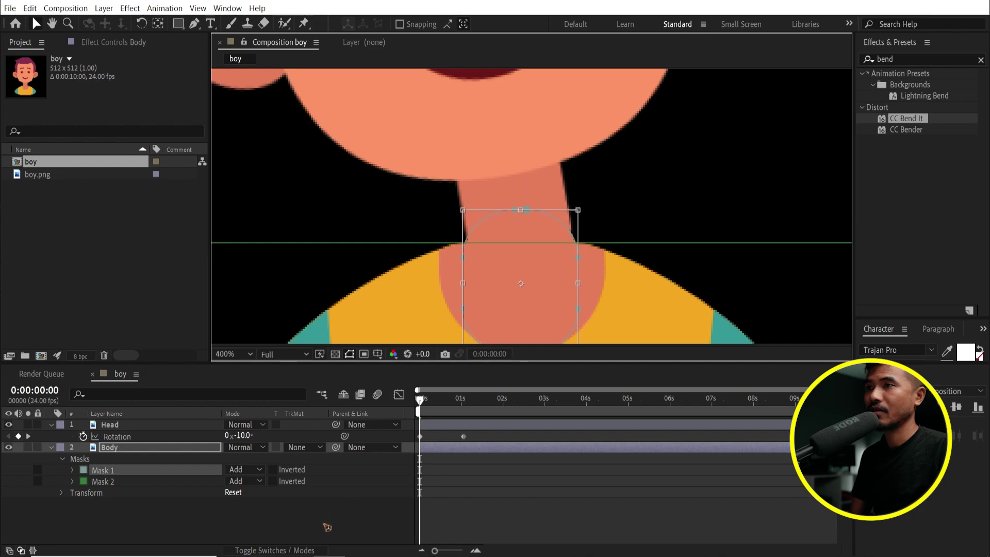
click(433, 407)
Step: Scrub and preview the head swing, dragging CC Bend It over Body without applying it
drag(427, 404, 480, 402)
key(Home)
key(comma)
key(comma)
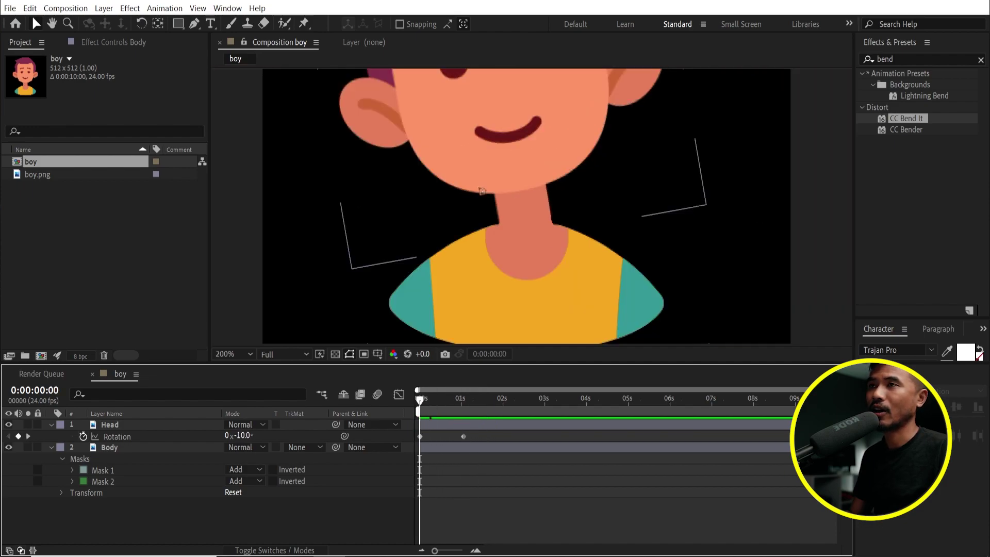
drag(227, 531, 536, 492)
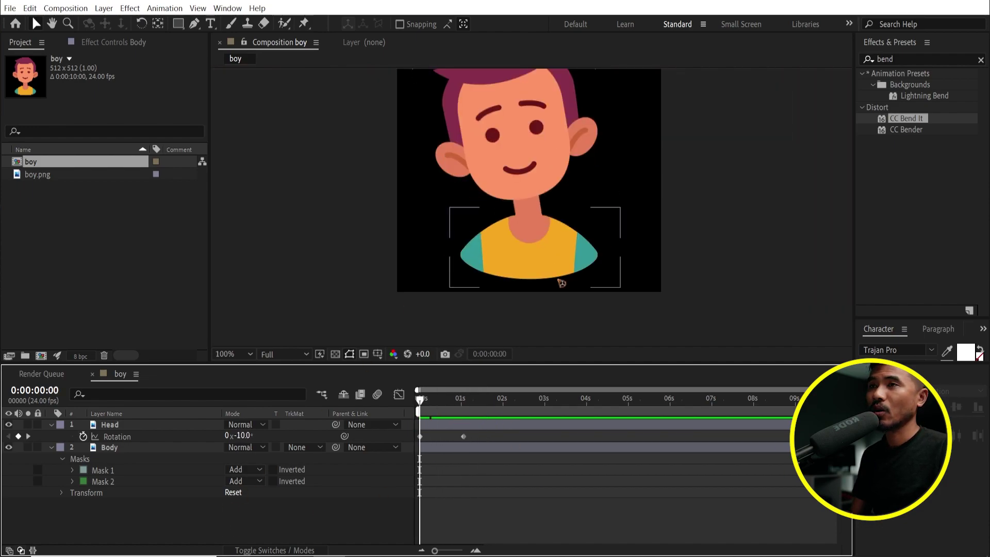
drag(545, 444, 545, 445)
key(space)
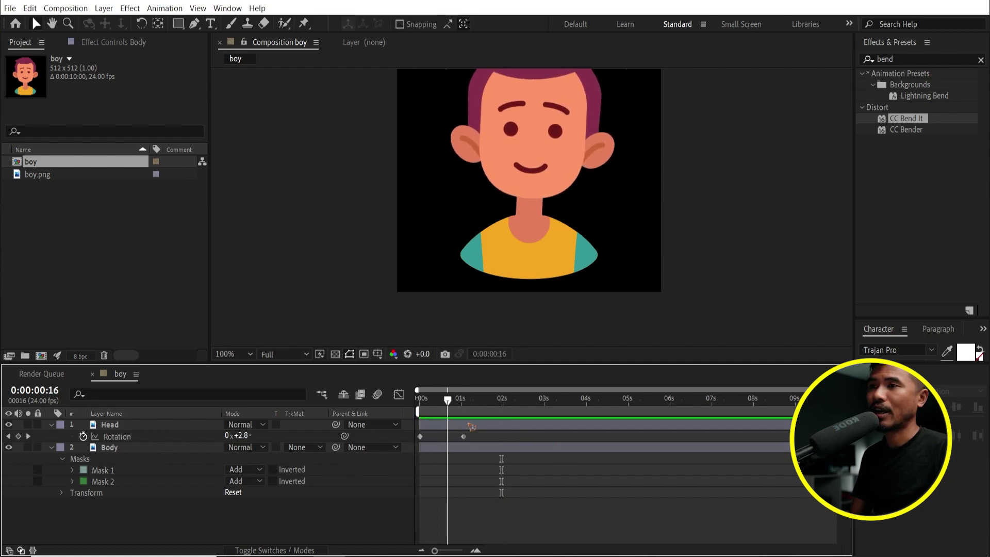
key(space)
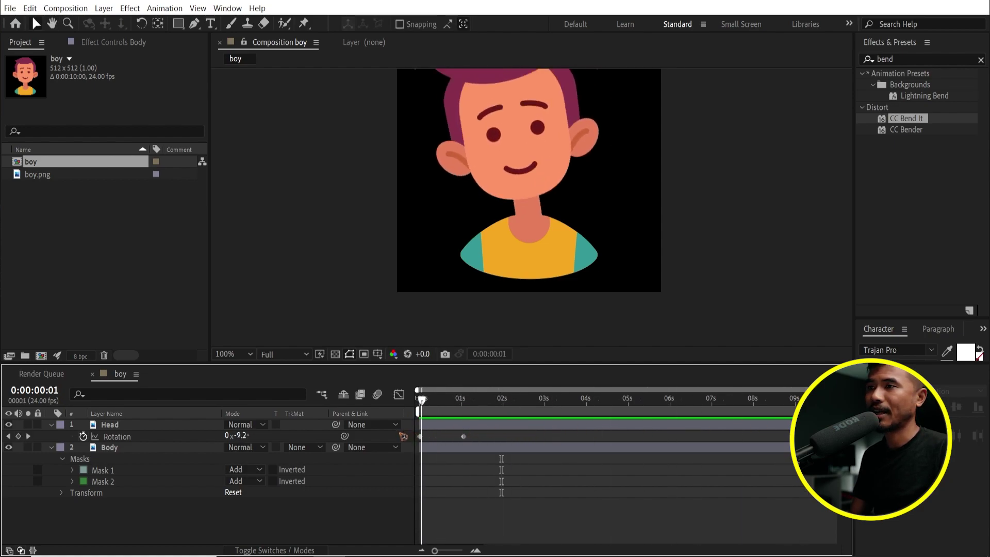
drag(906, 118, 106, 447)
drag(556, 453, 154, 455)
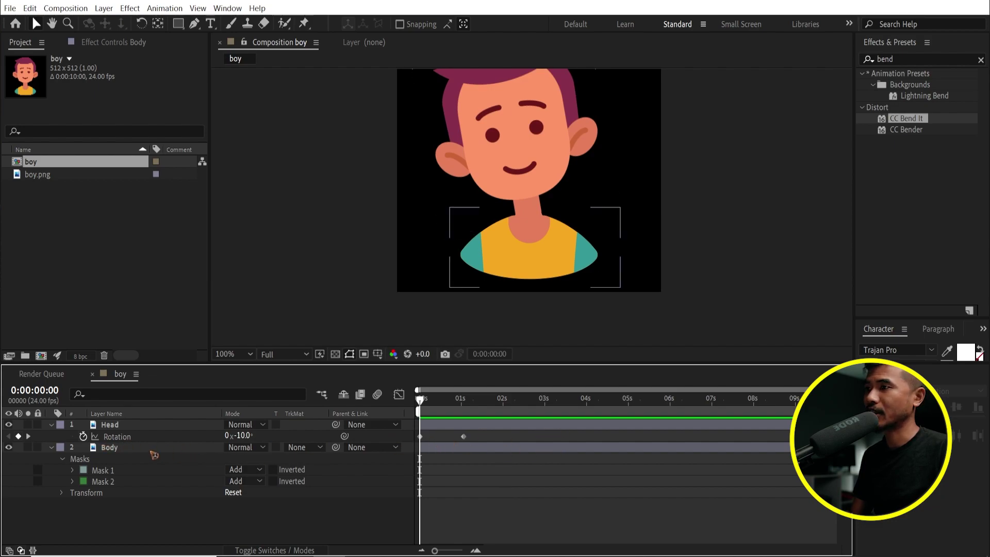
Step: Write the expression loopOut("pingpong") on the Head's Rotation and preview the looping swing
drag(87, 453, 84, 437)
alt+click(83, 436)
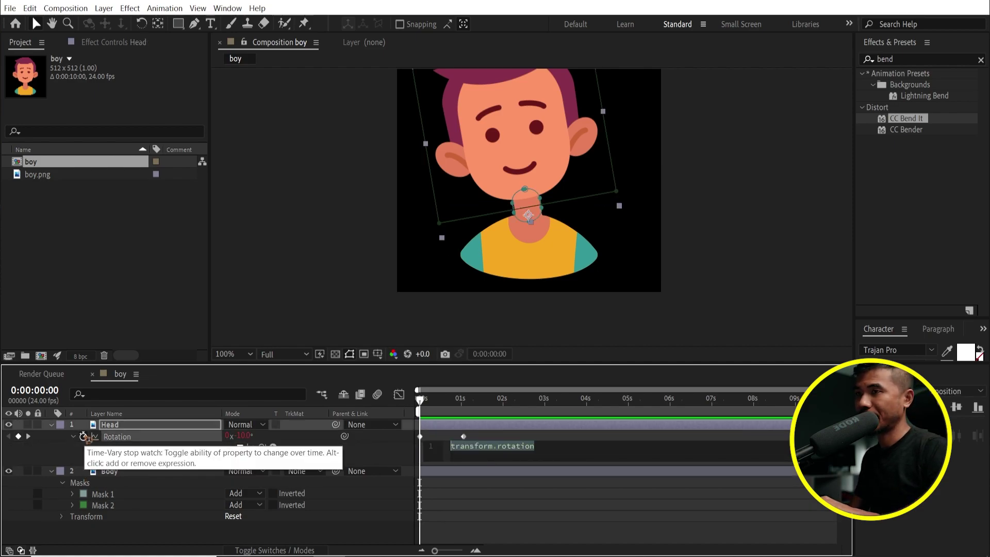
text(loop)
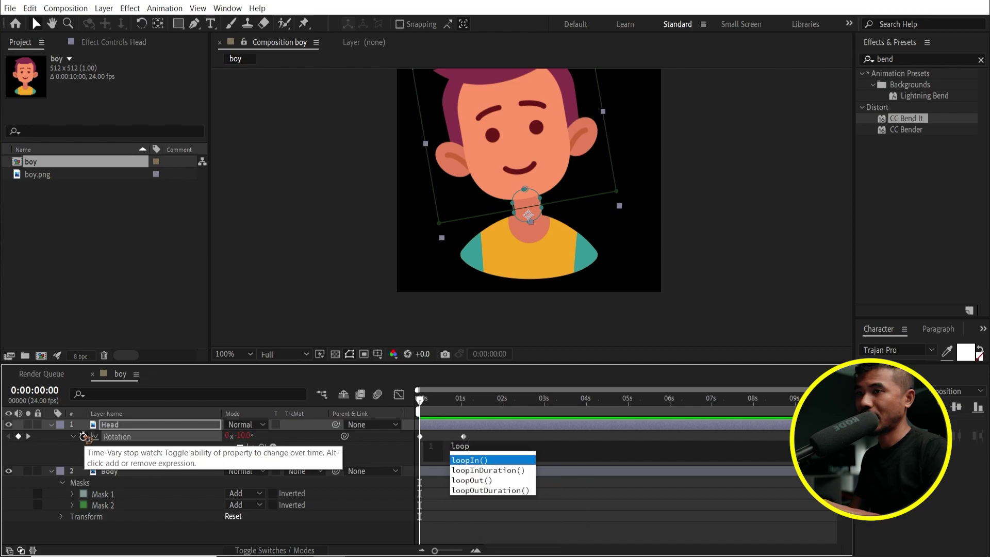
key(Down)
key(Down)
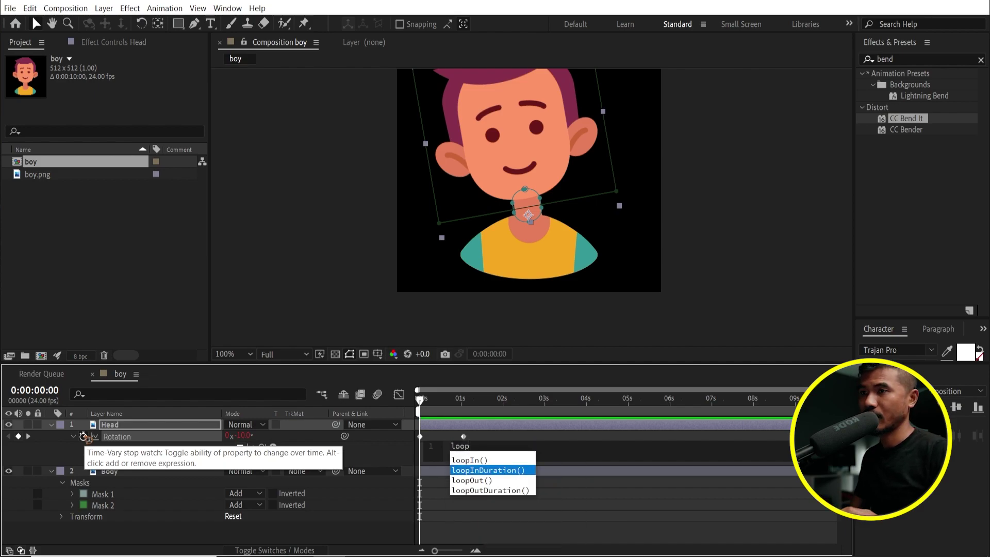
key(Return)
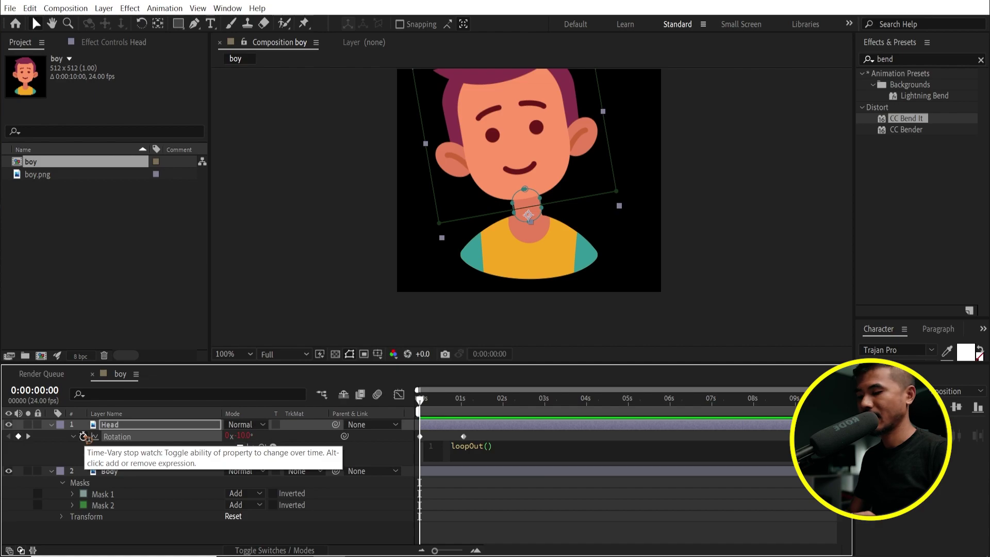
text("")
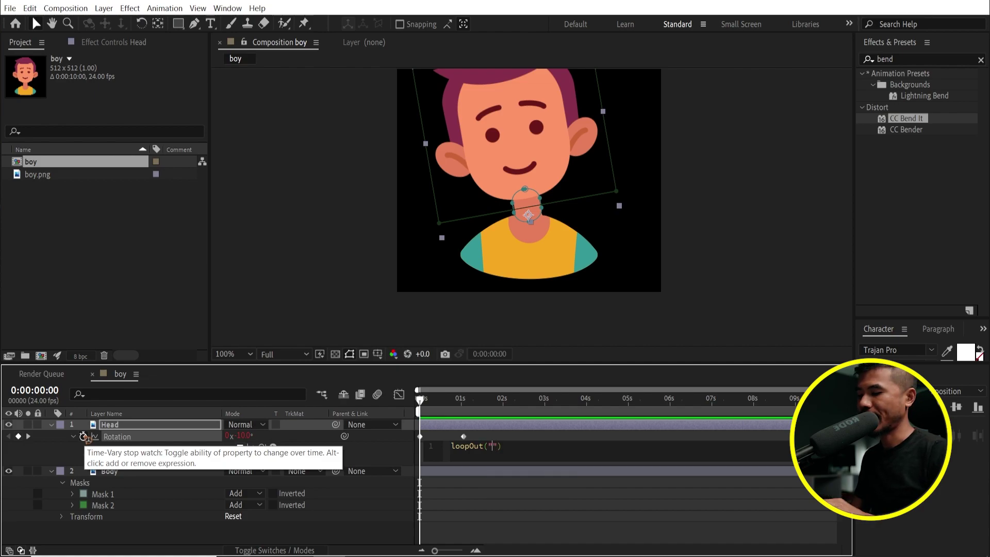
text(pin)
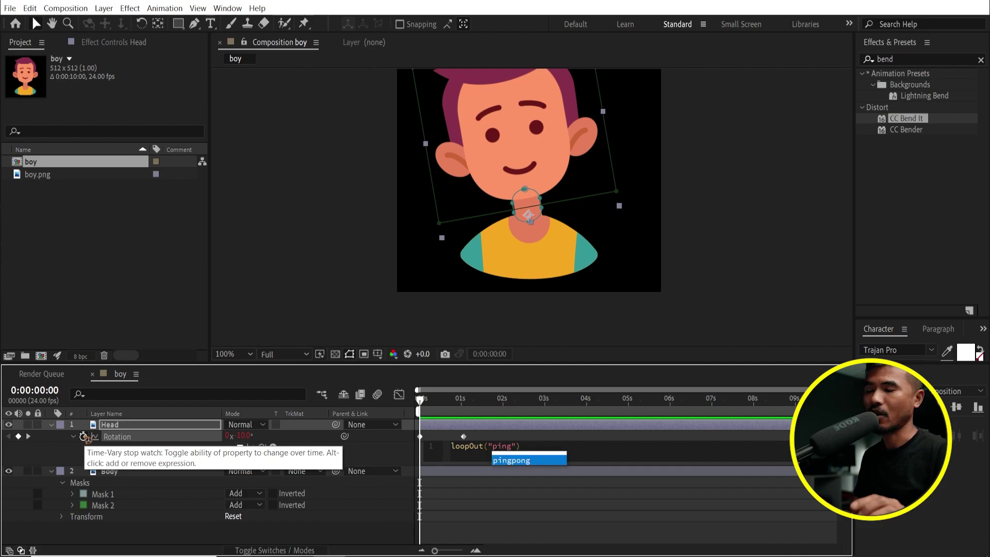
text(g)
key(Return)
click(297, 369)
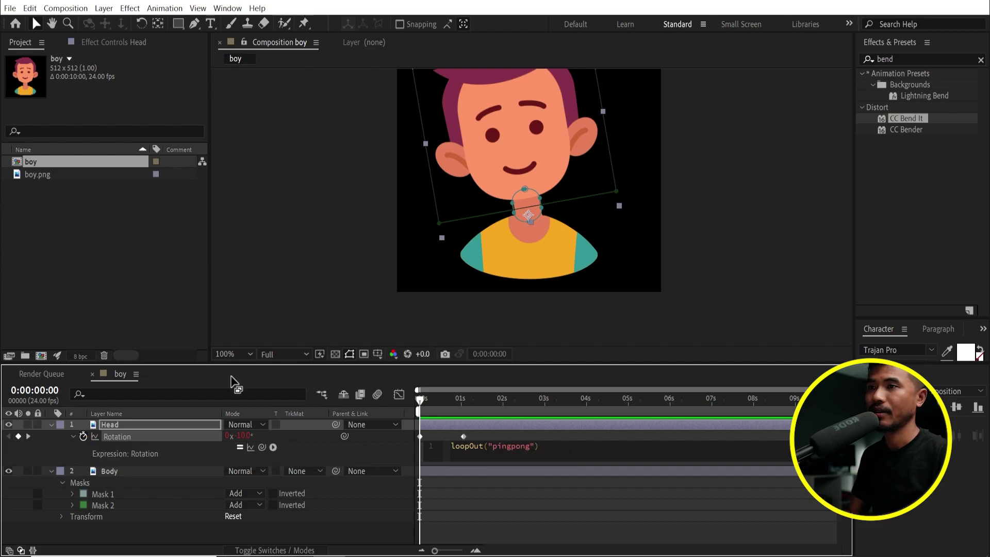
click(576, 523)
key(space)
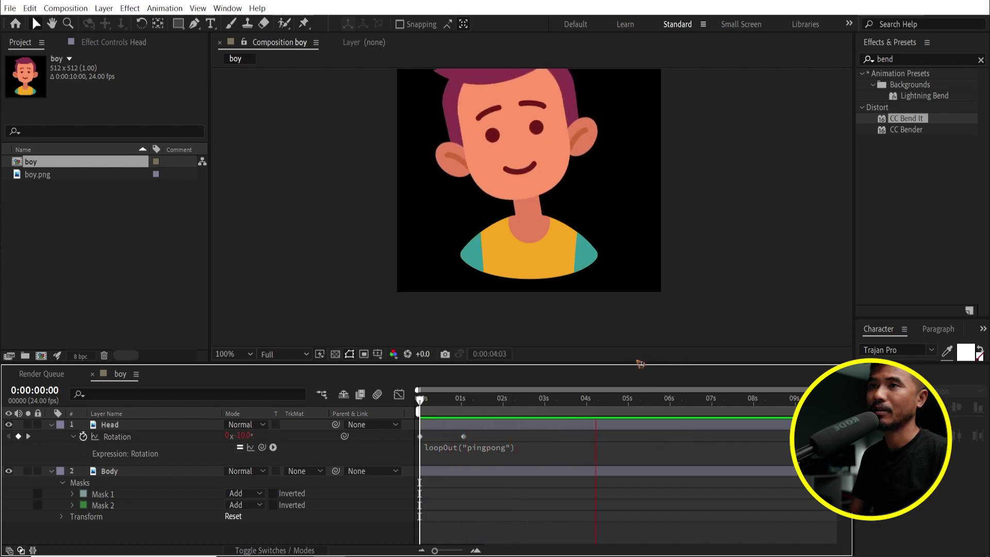
Step: Apply Easy Ease (F9) to both Head Rotation keyframes and preview the smoothed swing
key(space)
drag(721, 170, 716, 212)
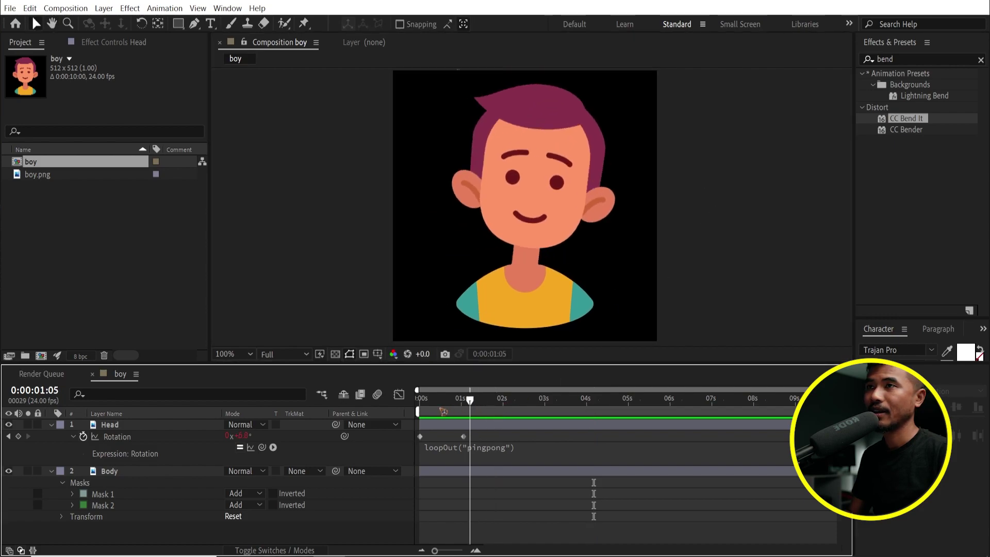
key(Home)
key(space)
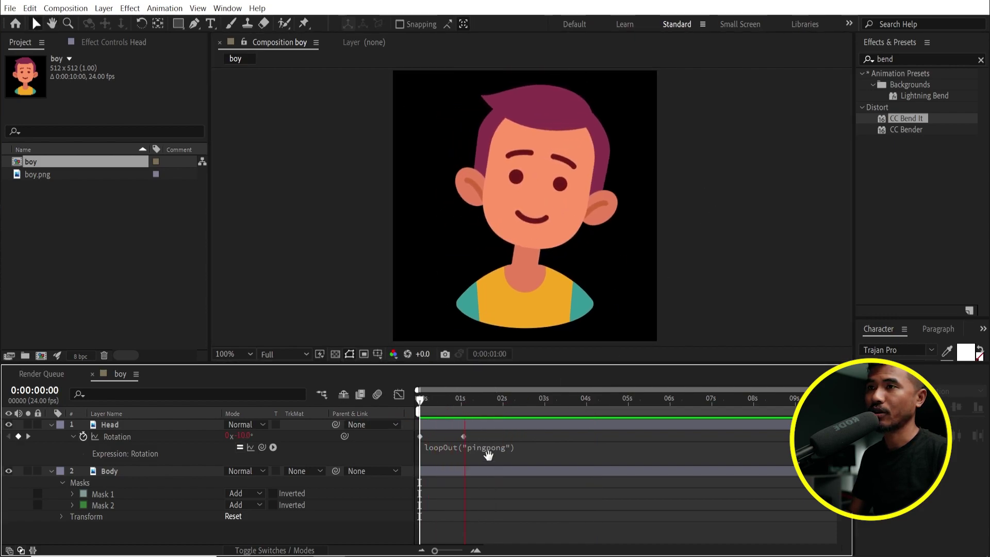
drag(504, 433, 403, 456)
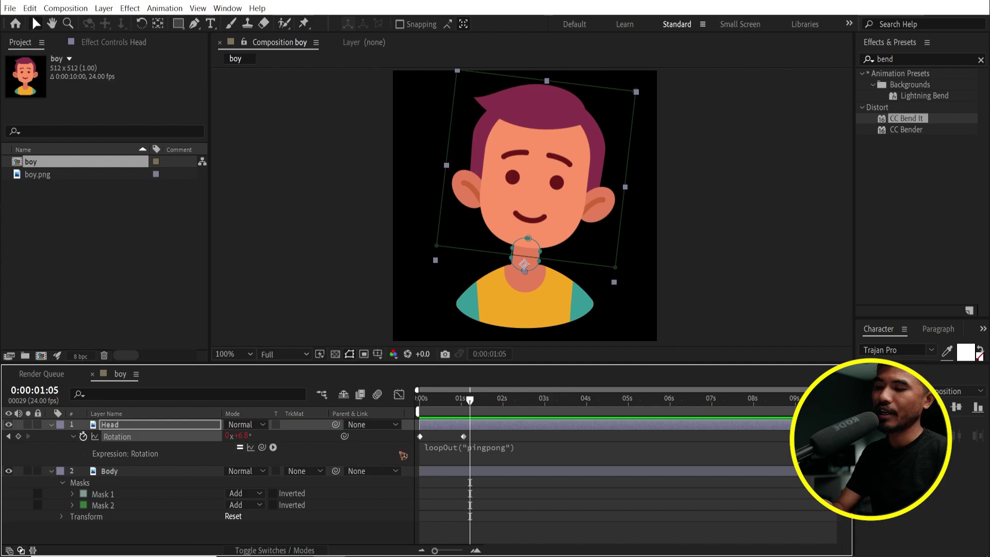
key(F9)
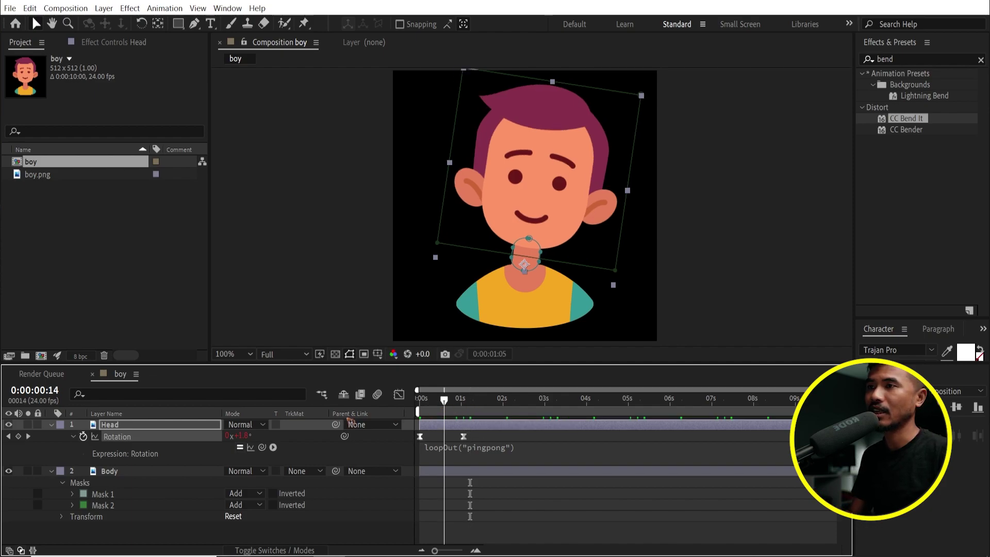
key(space)
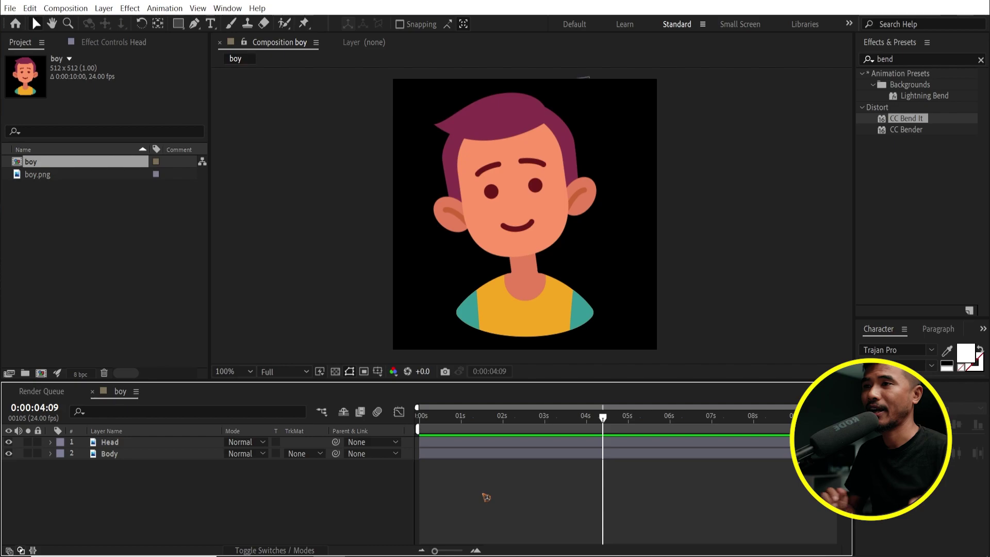
Step: Switch to the Pen tool with a white 8 px stroke, zoom to 200%, and go to about frame 10
click(438, 441)
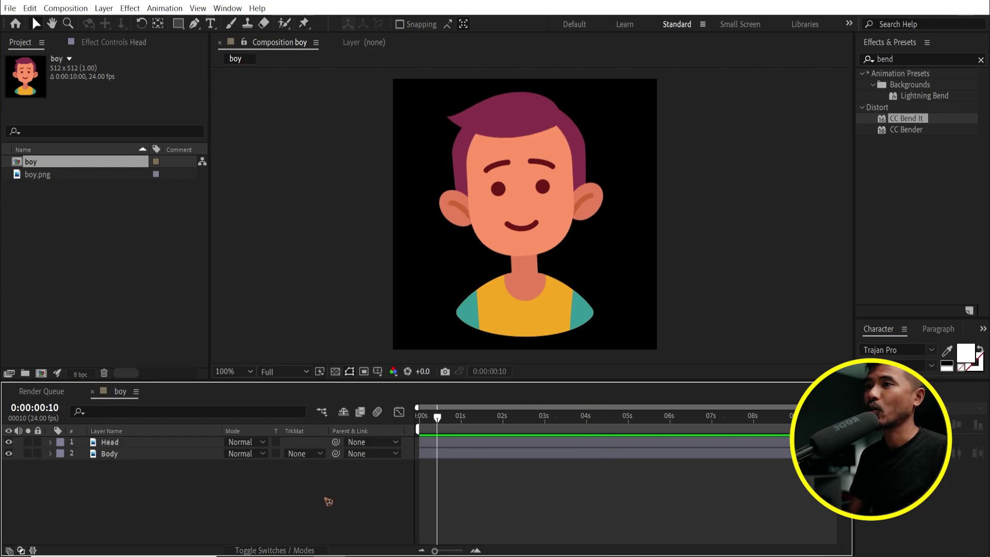
key(Home)
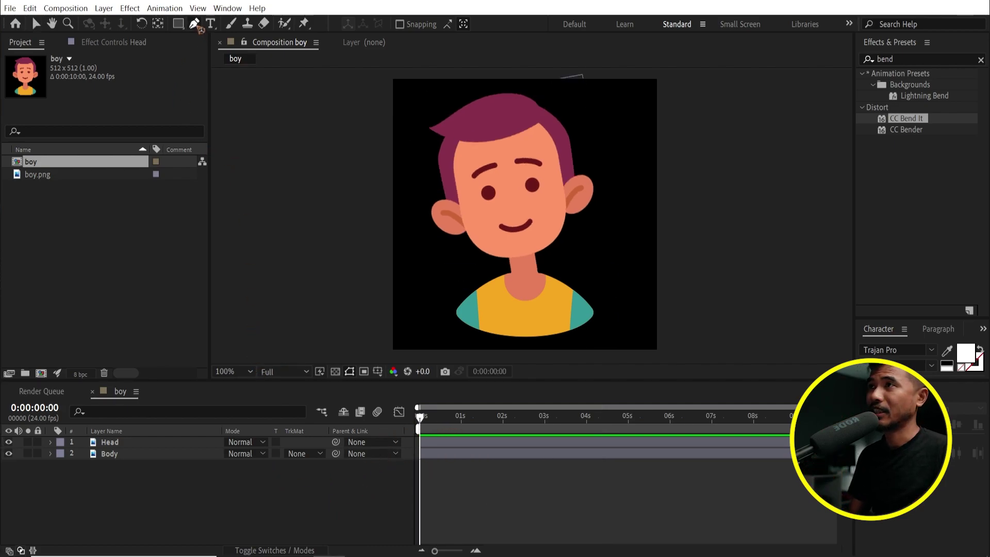
drag(194, 24, 225, 36)
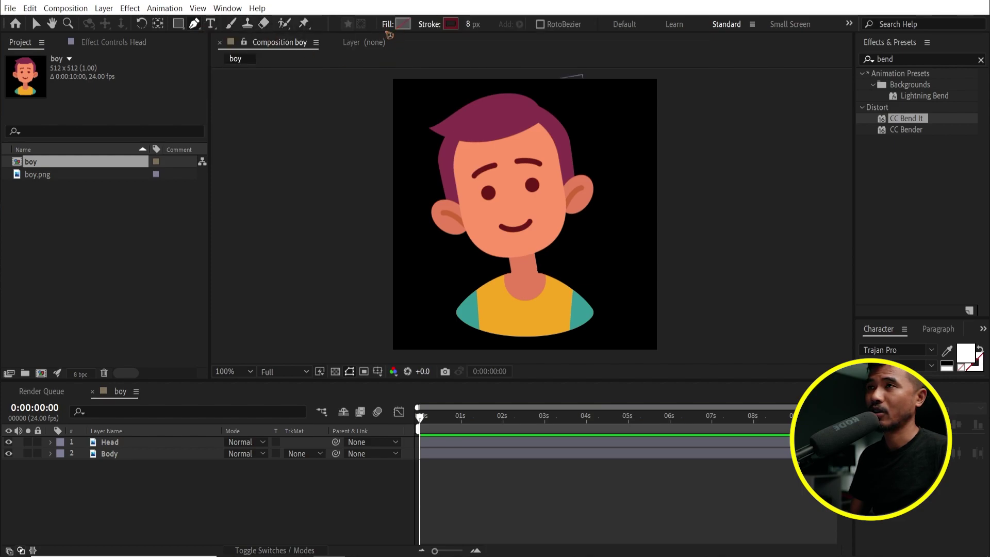
click(451, 24)
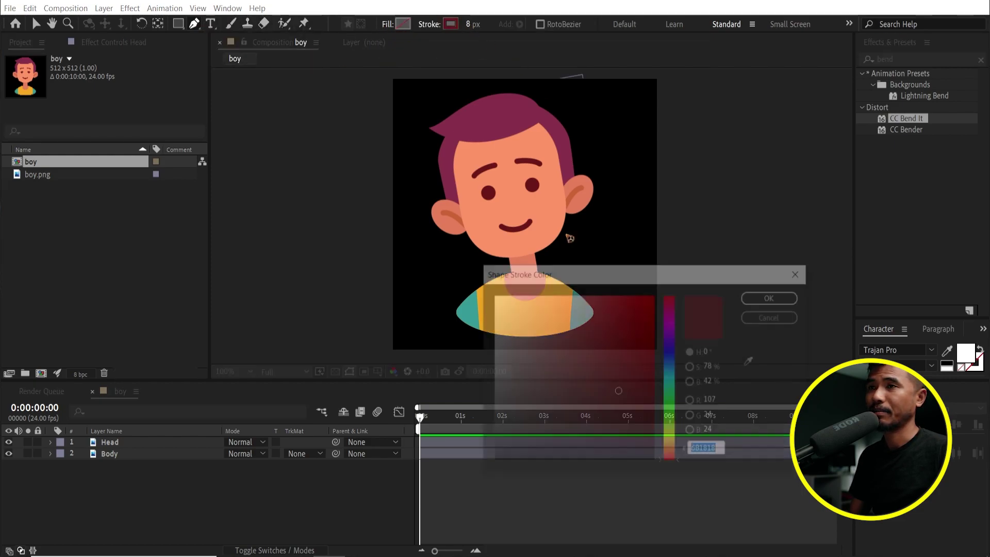
drag(495, 309, 413, 237)
click(769, 294)
key(period)
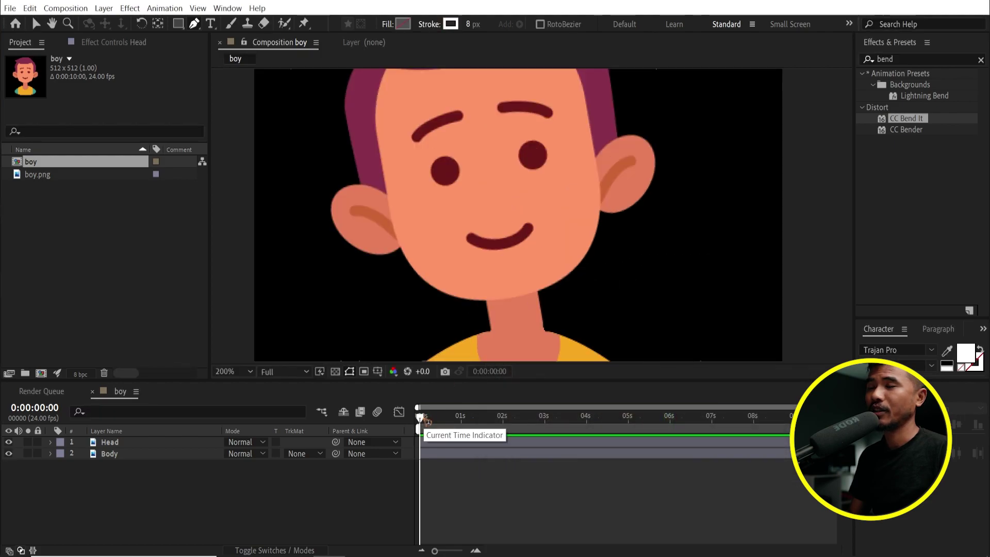
drag(424, 422, 446, 426)
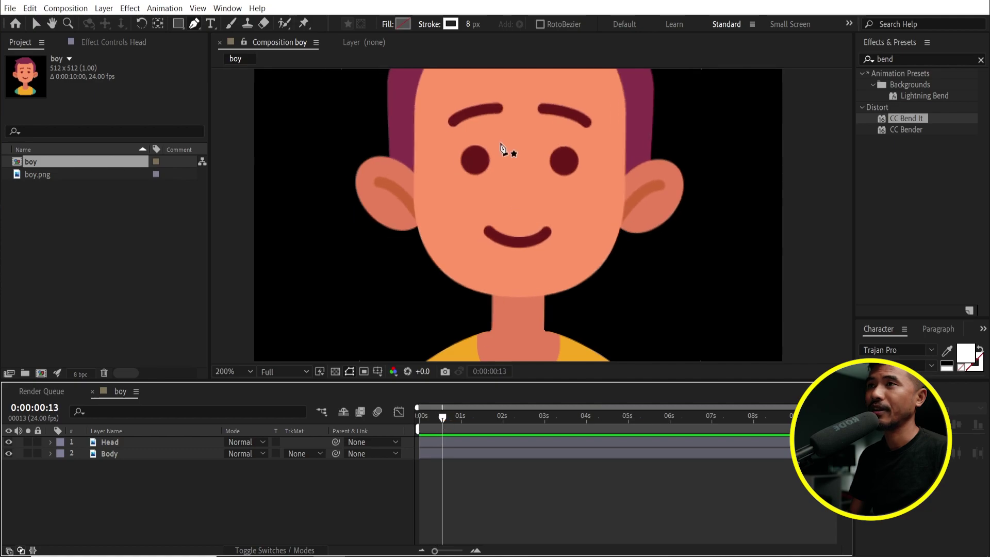
Step: Zoom to 400% on the boy's face and draw a white stroke path across the left eye
key(period)
key(period)
key(period)
key(slash)
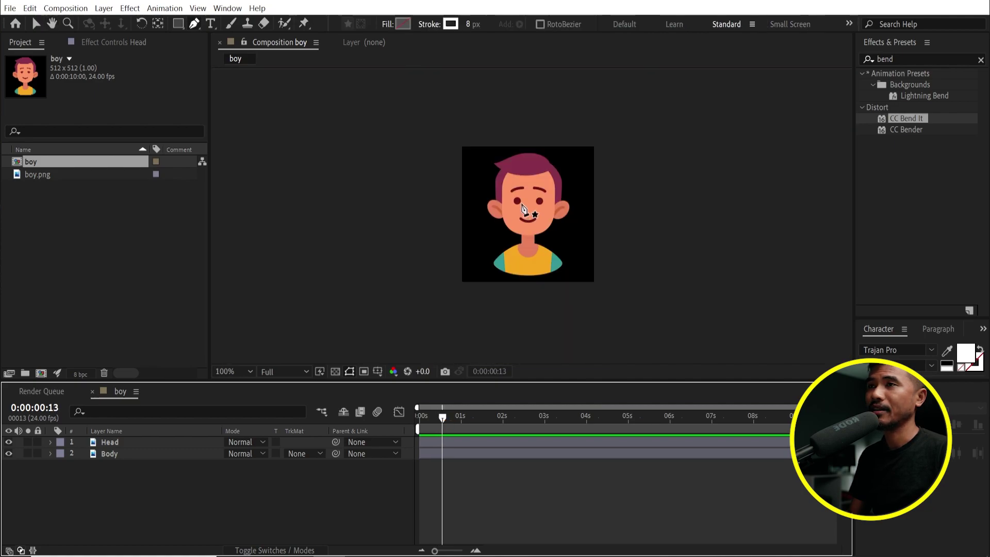
key(period)
key(period)
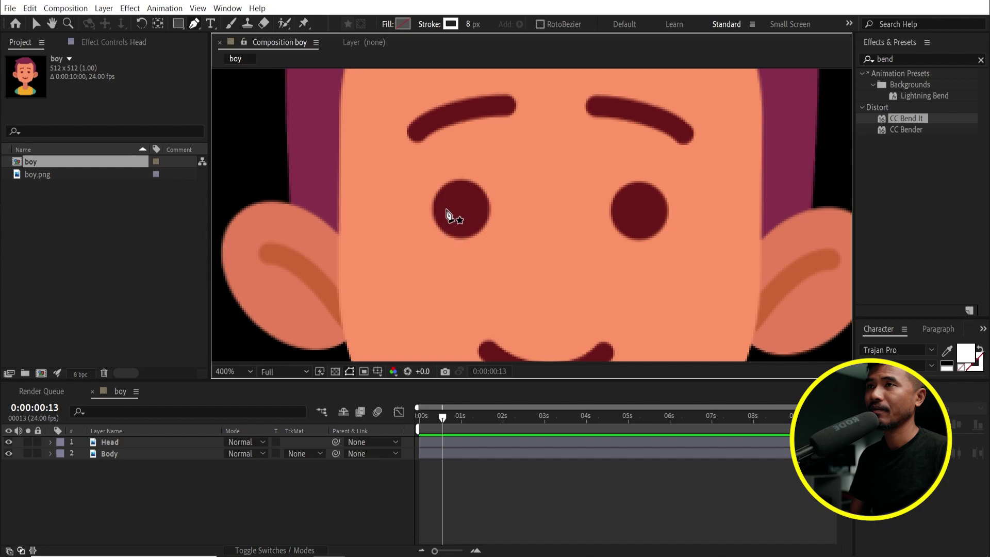
click(447, 209)
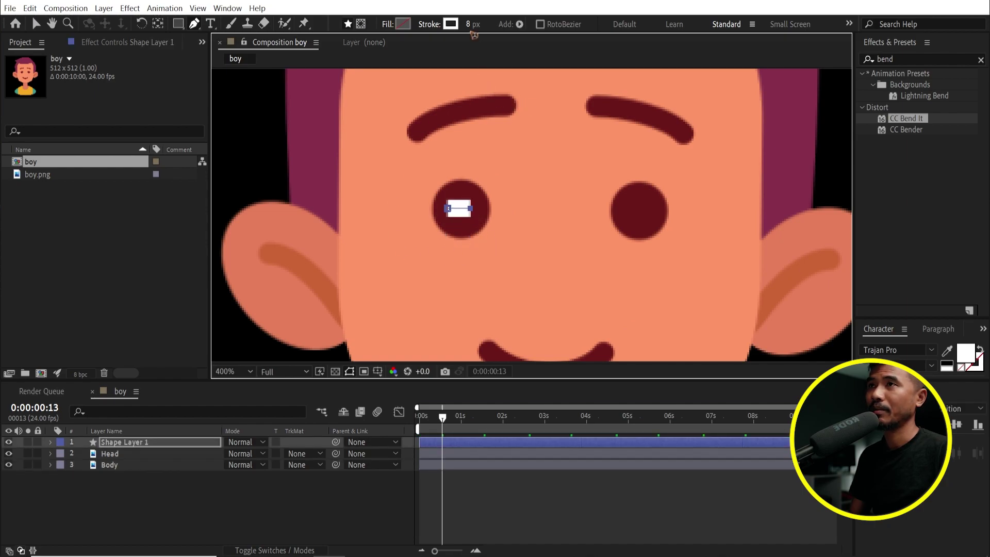
Step: Rename the new eye shape layer to 'Blink'
click(184, 508)
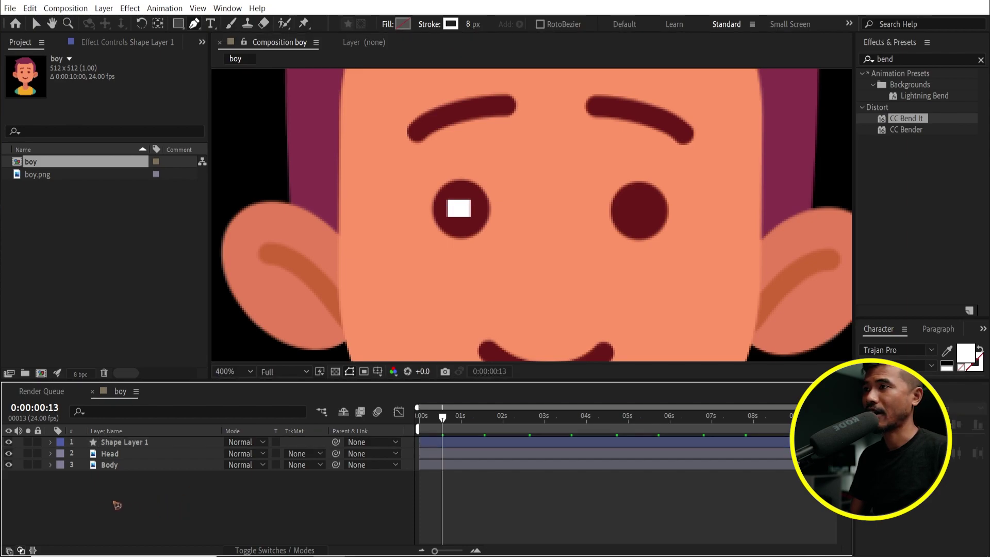
click(131, 445)
key(Return)
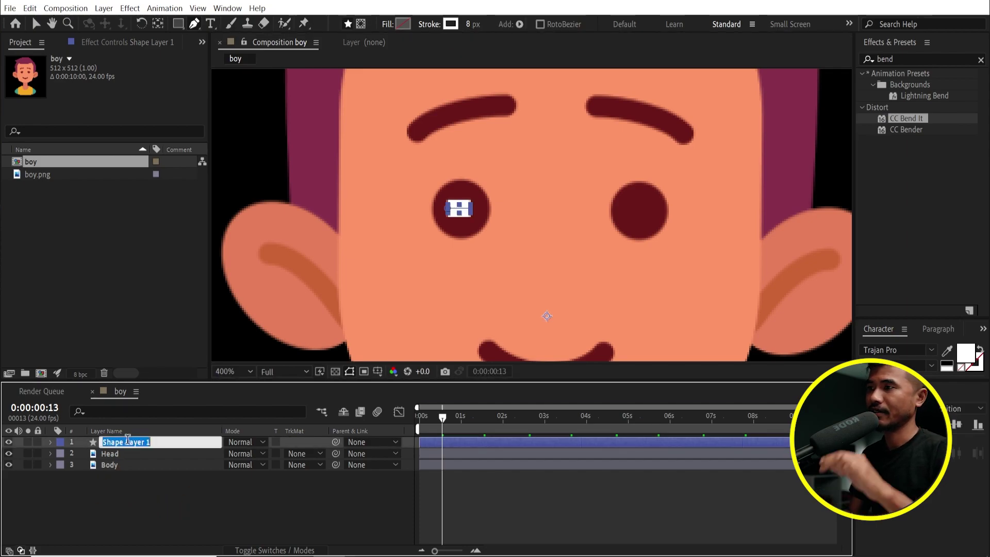
text(Blink)
key(Return)
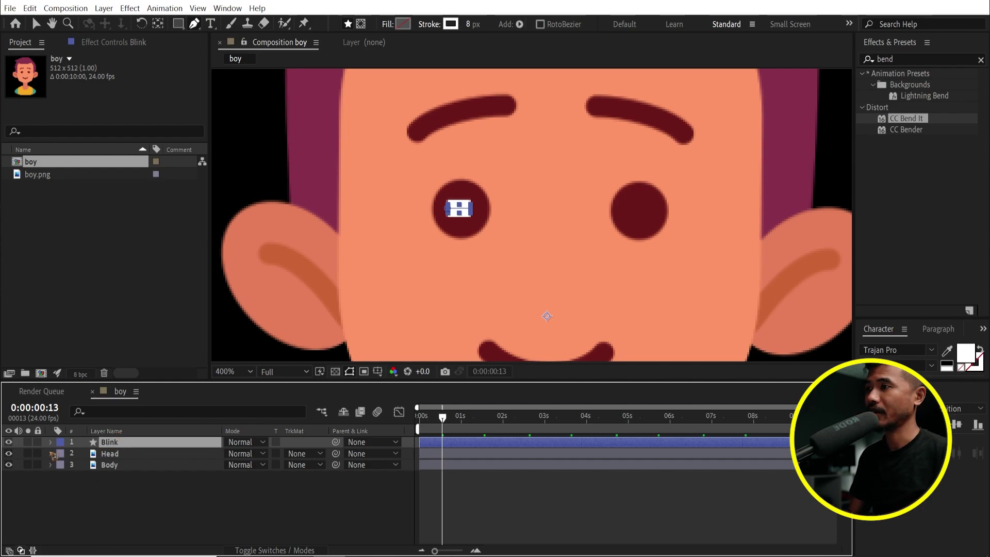
Step: Set the Line Cap of Blink's Shape 1 Stroke 1 to Round Cap
click(50, 442)
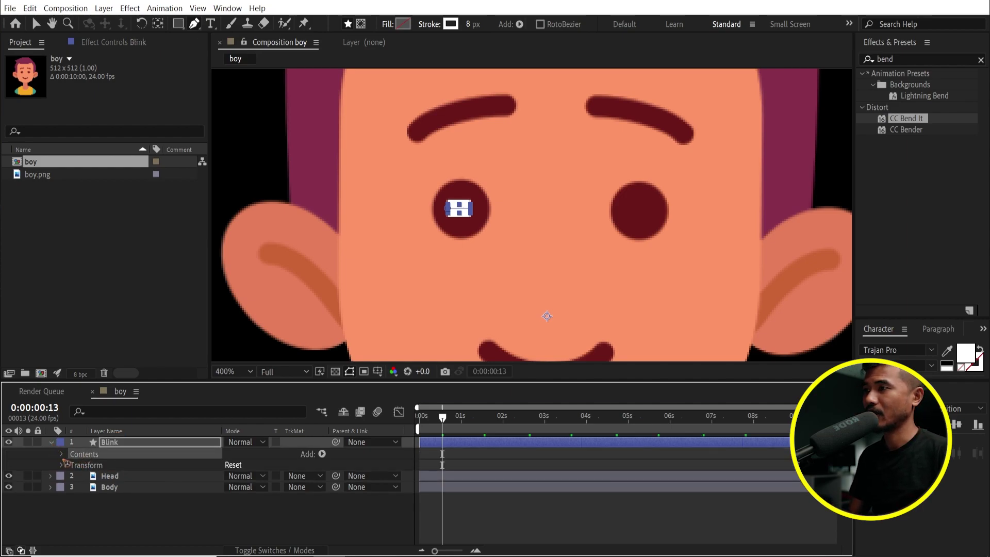
click(62, 454)
click(92, 466)
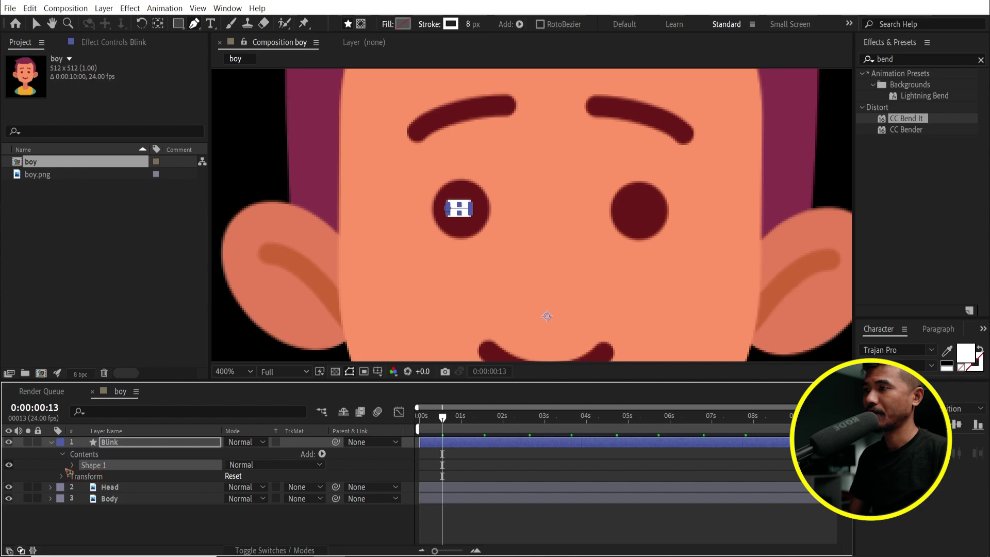
double_click(105, 466)
click(96, 490)
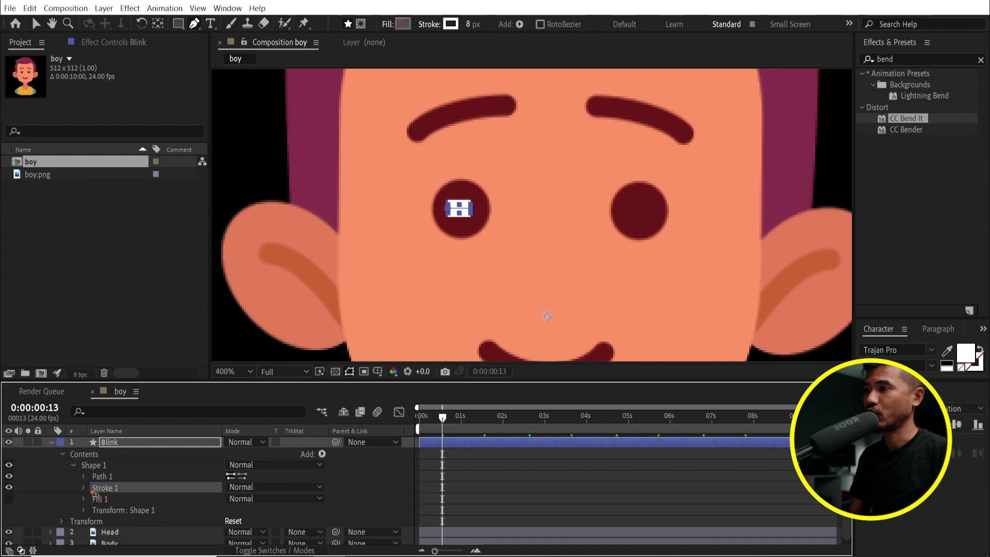
double_click(109, 489)
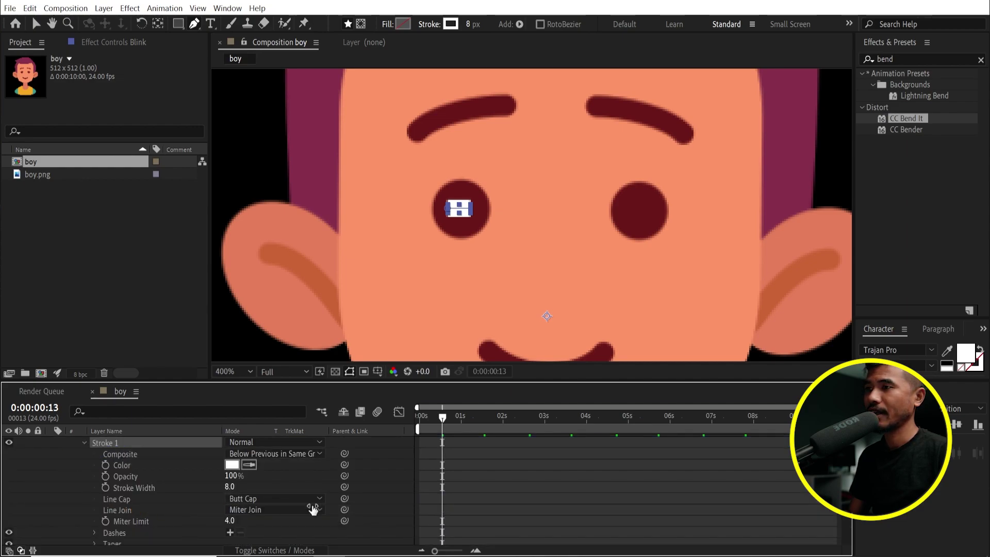
click(270, 499)
click(289, 527)
scroll(123, 495, up, 3)
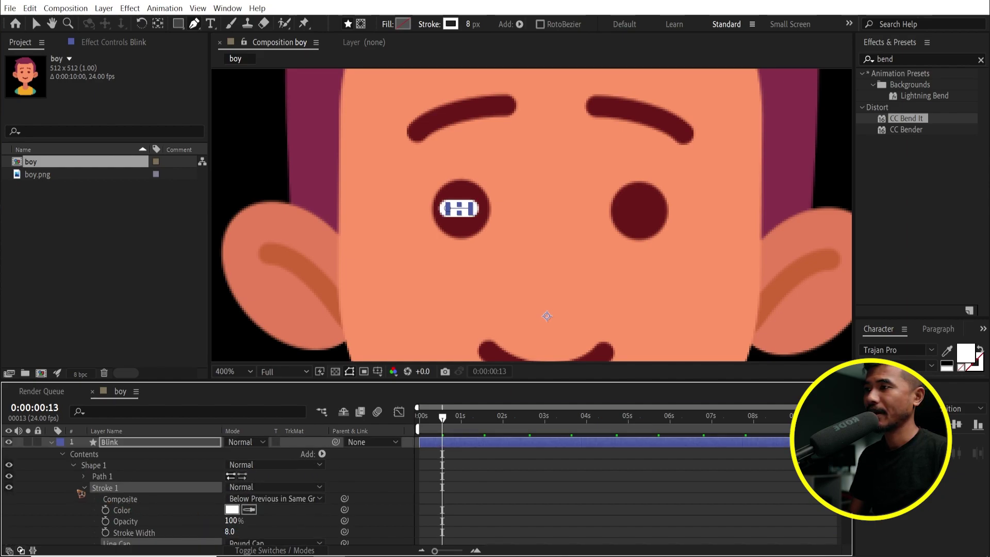
double_click(121, 491)
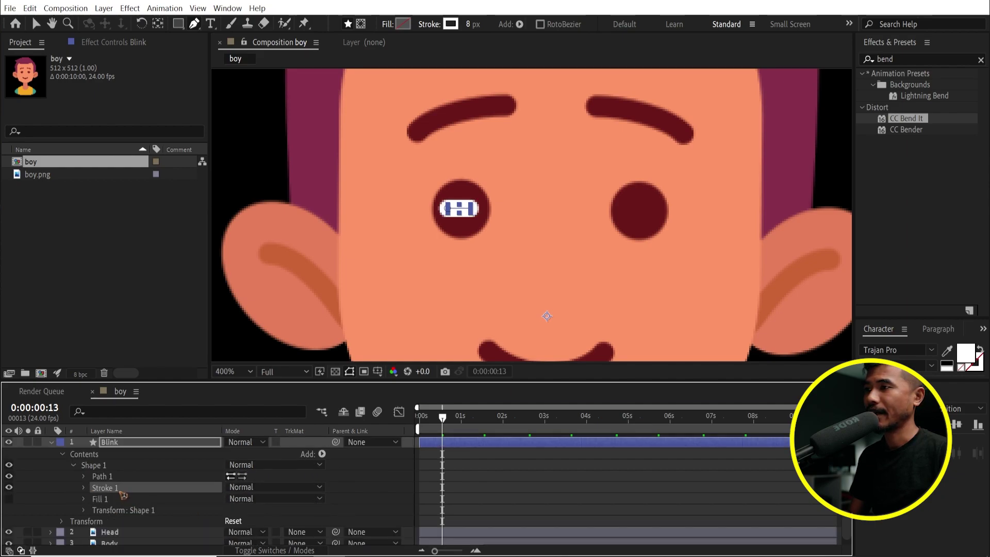
Step: Duplicate Shape 1 as Shape 2 and set its position to 88,0 over the right eye
click(73, 465)
click(119, 465)
key(ctrl+d)
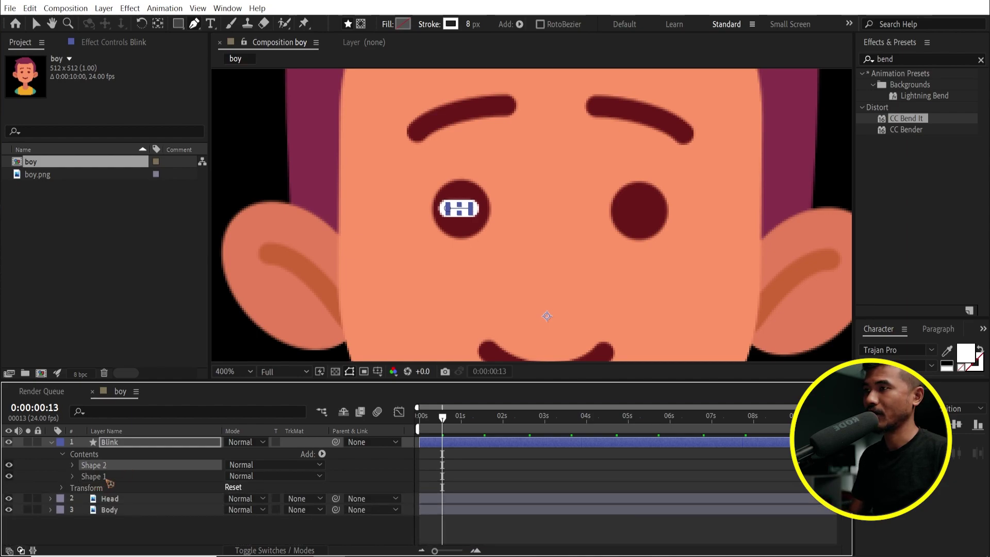
click(73, 466)
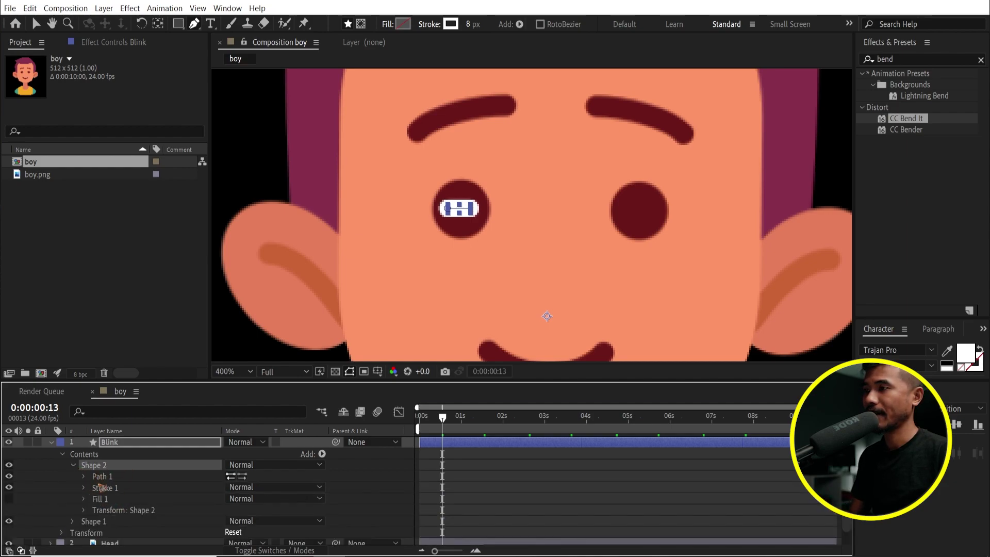
click(83, 510)
scroll(89, 520, down, 2)
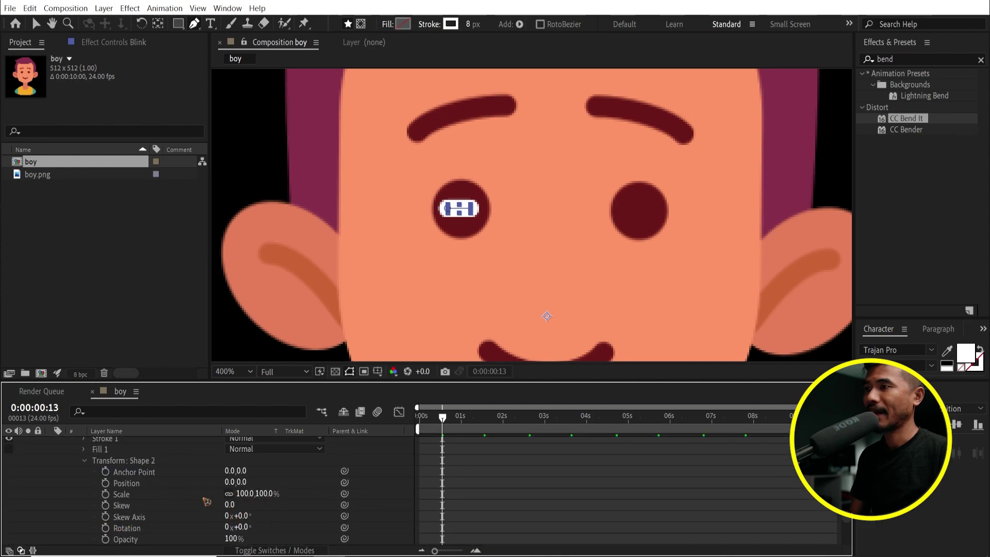
drag(231, 482, 291, 490)
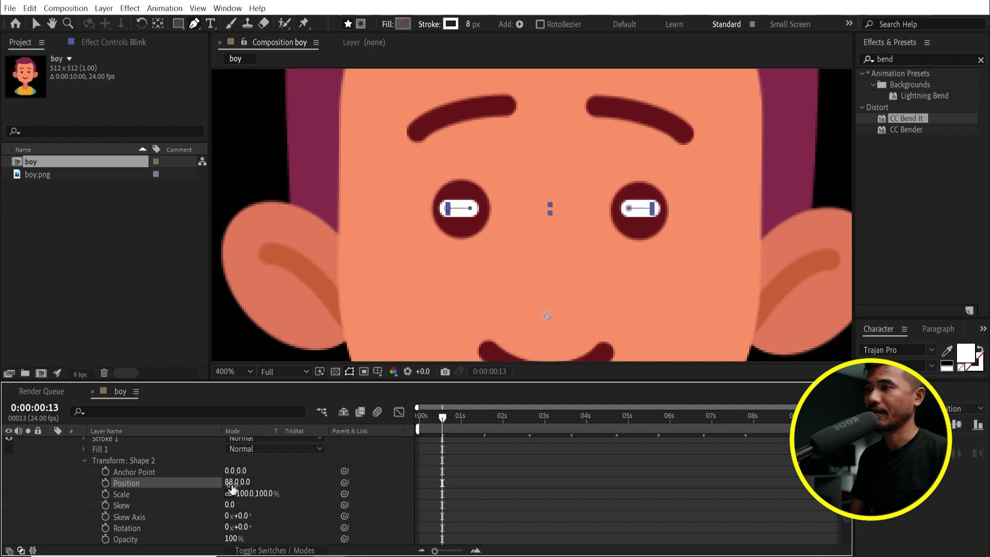
click(85, 461)
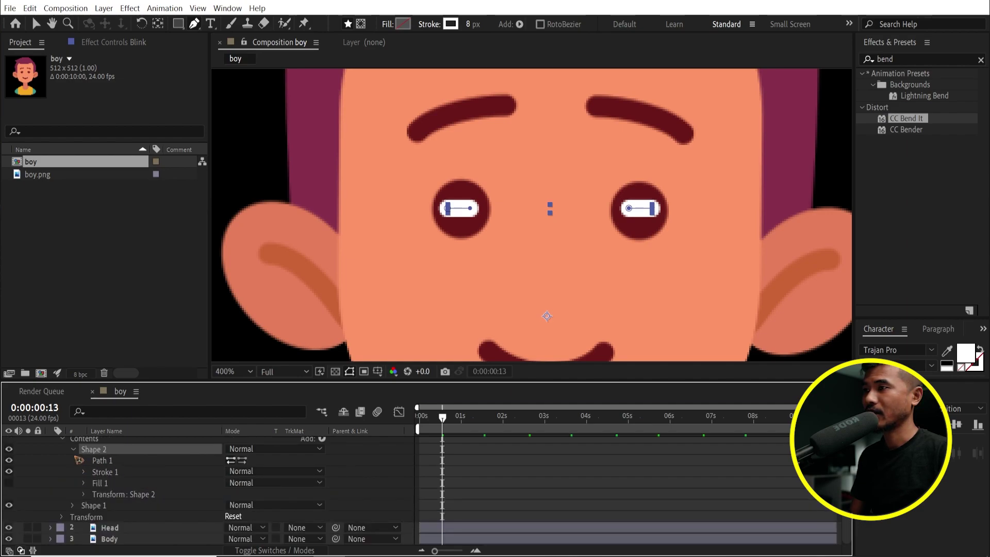
Step: Select the Blink layer and switch to the Rectangle tool with no stroke
click(73, 450)
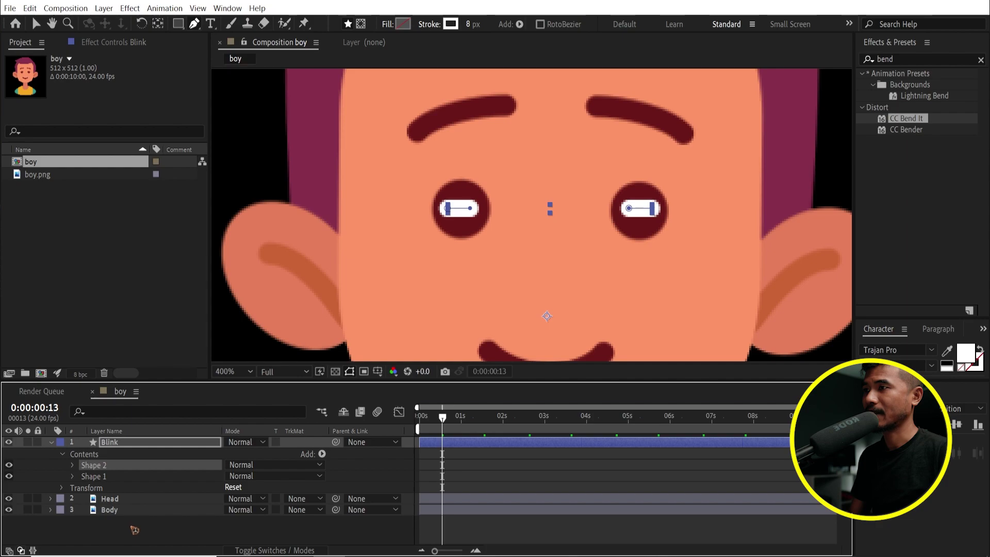
click(129, 444)
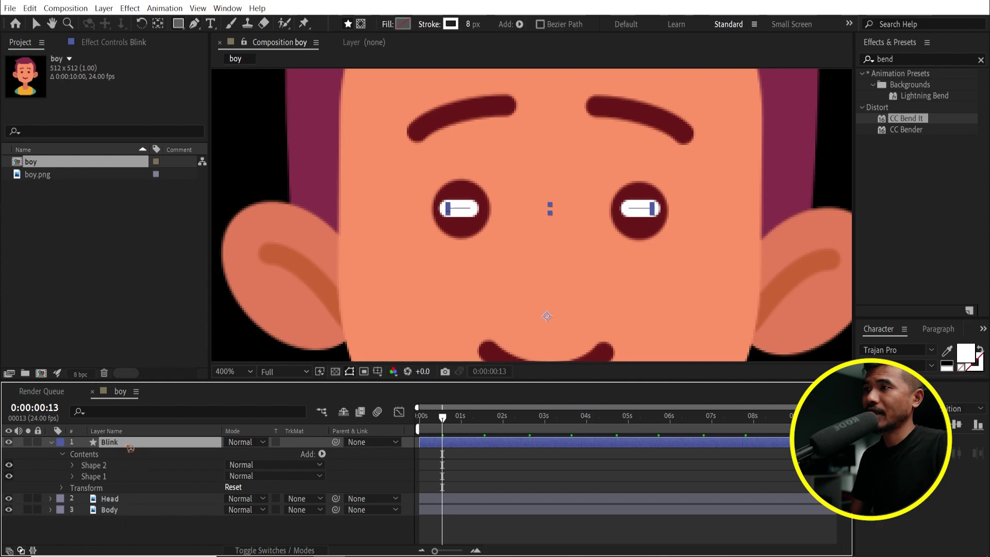
click(191, 27)
click(224, 27)
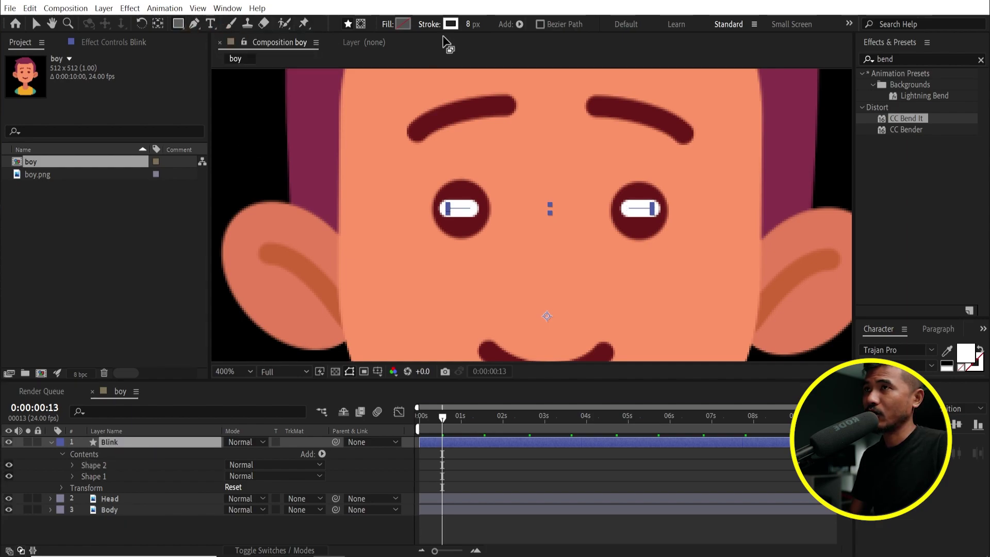
click(430, 24)
click(323, 148)
click(367, 224)
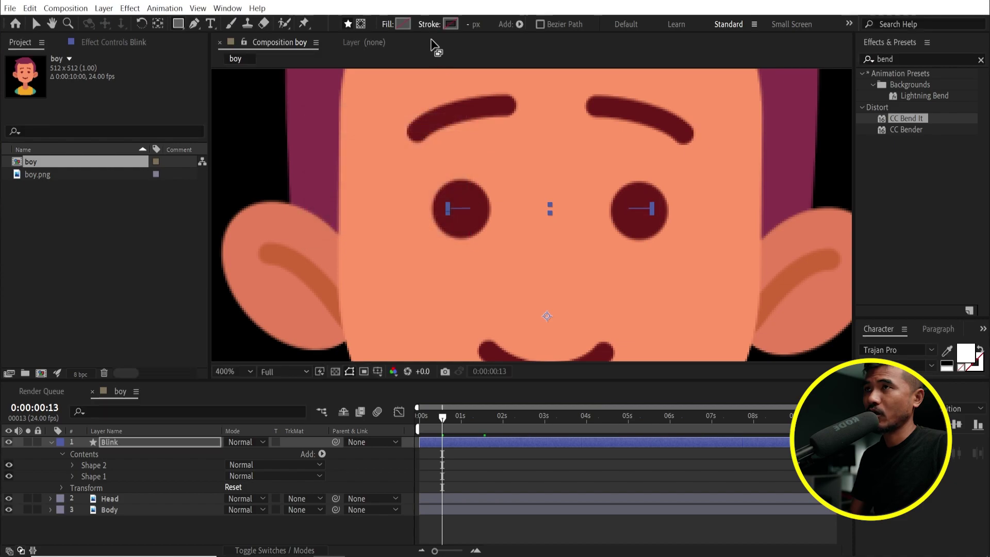
Step: Draw an FF9566 skin-coloured rectangle over both eyes and move Rectangle 1 below the eye shapes
click(403, 23)
click(749, 380)
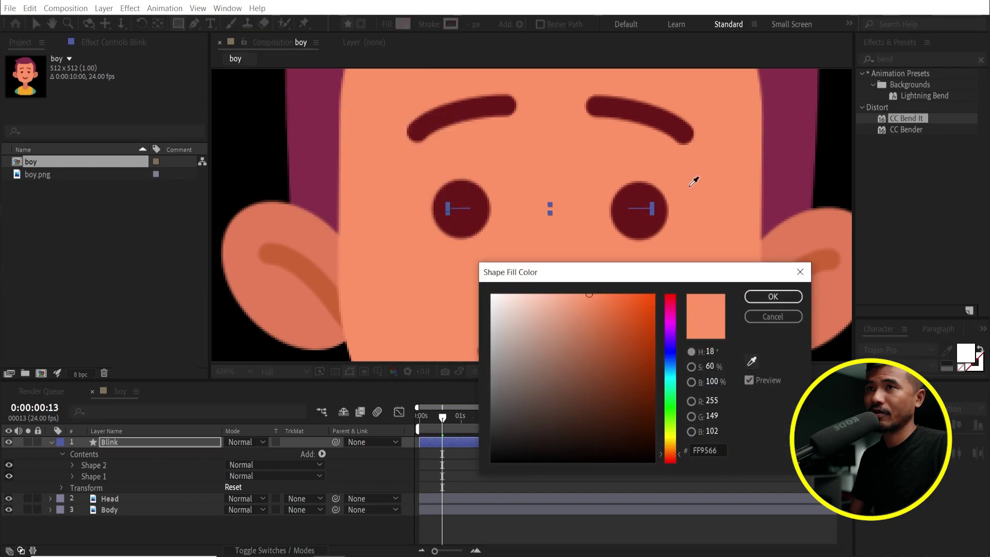
click(773, 297)
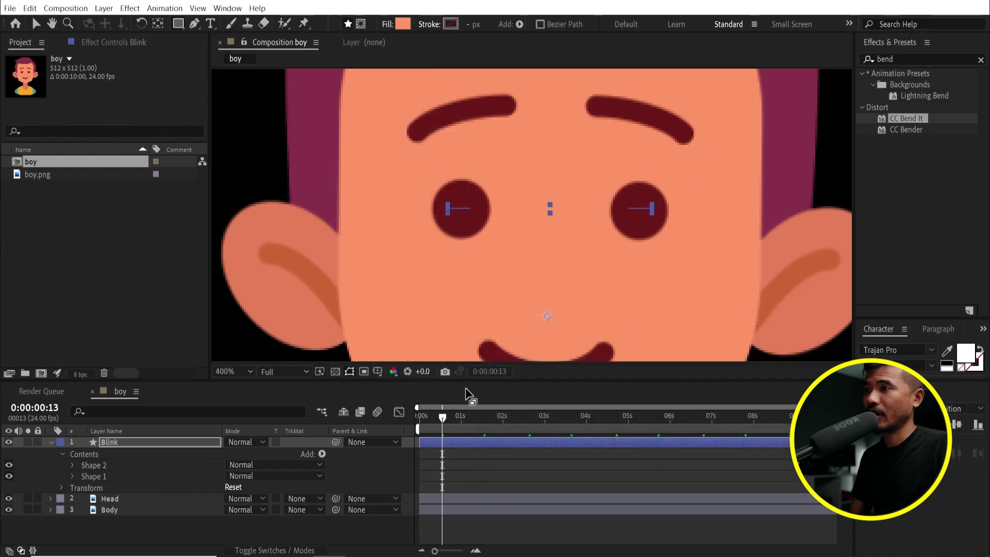
click(118, 453)
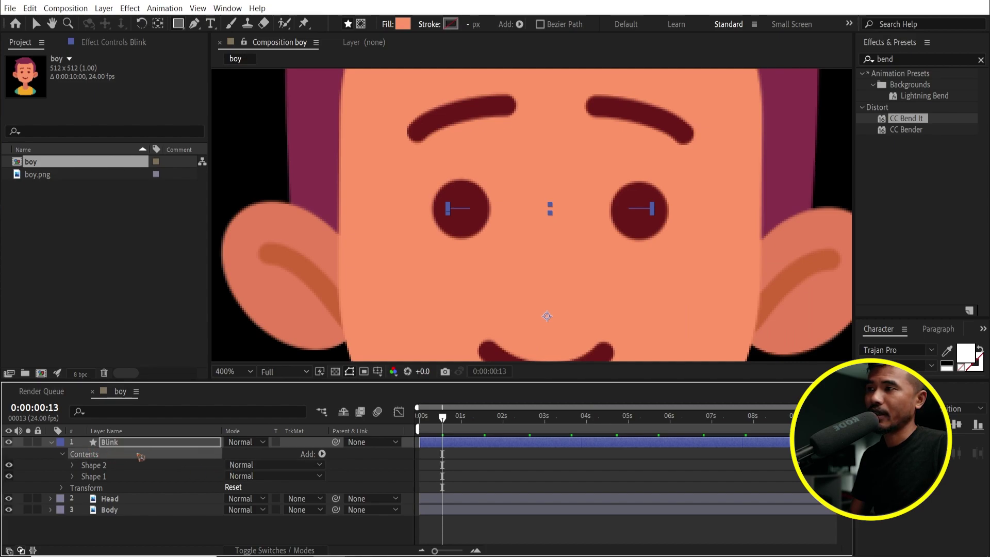
drag(412, 175, 678, 250)
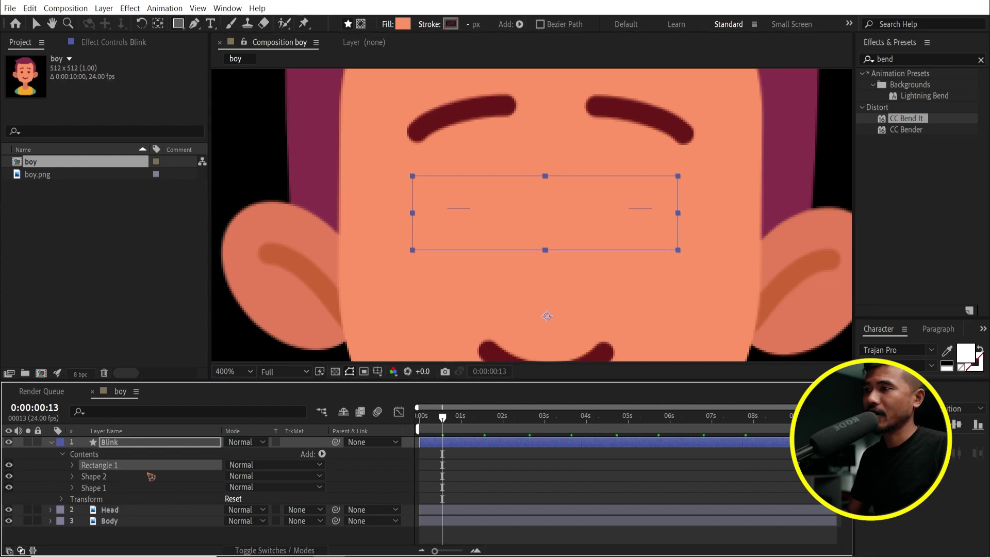
drag(125, 470, 108, 489)
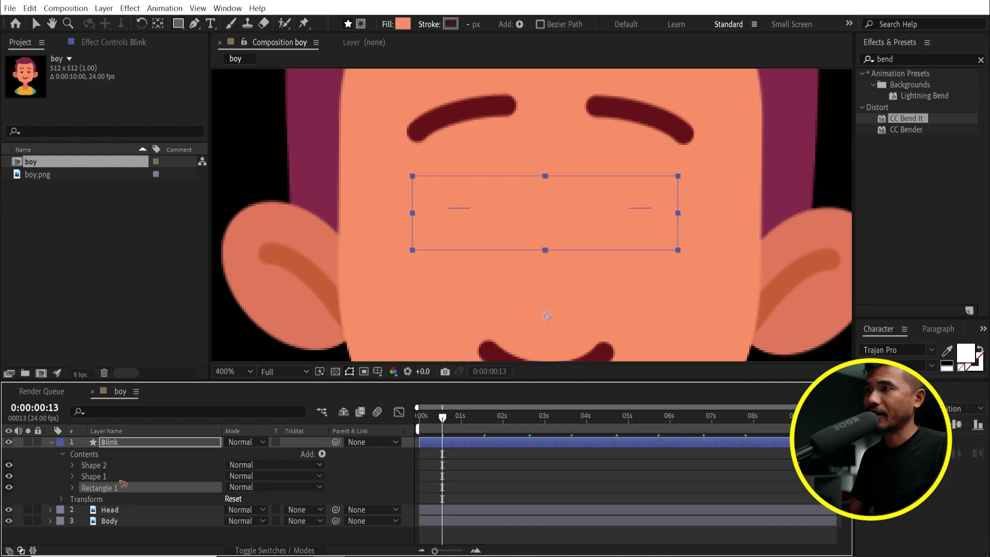
Step: Give Shape 1 and Shape 2 no fill and a dark red #6B1818 stroke sampled from the eyebrow
click(103, 479)
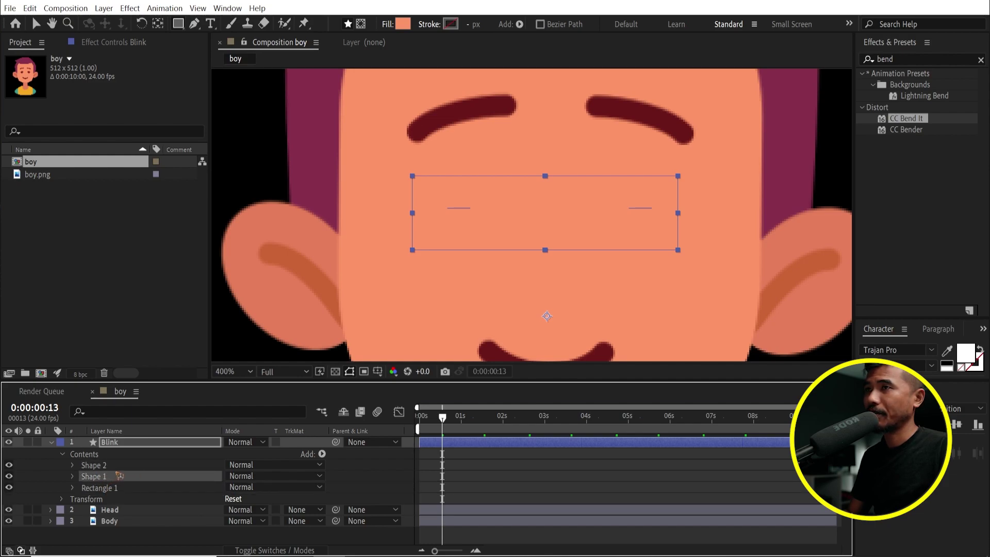
click(112, 467)
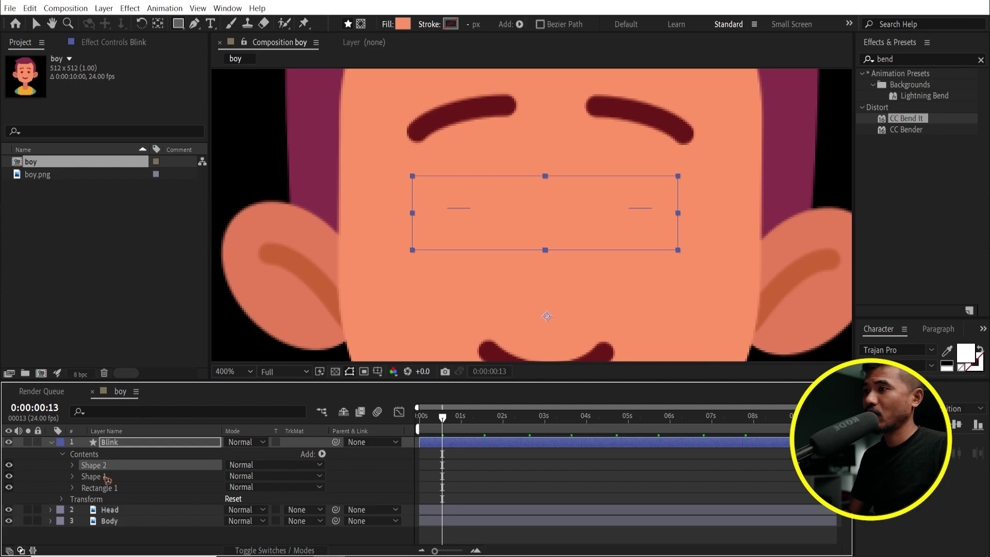
shift+click(108, 479)
click(389, 30)
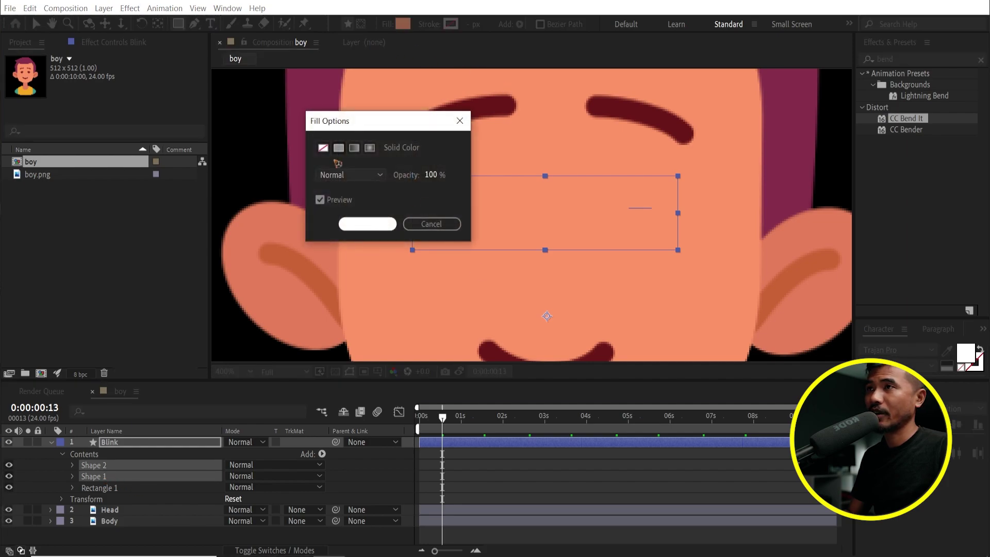
click(322, 153)
click(369, 223)
click(451, 25)
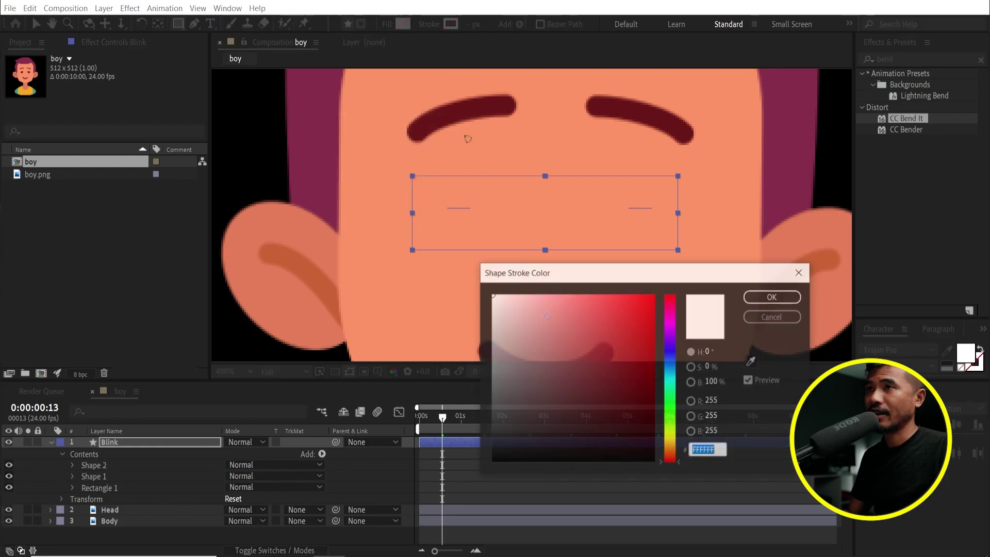
click(754, 360)
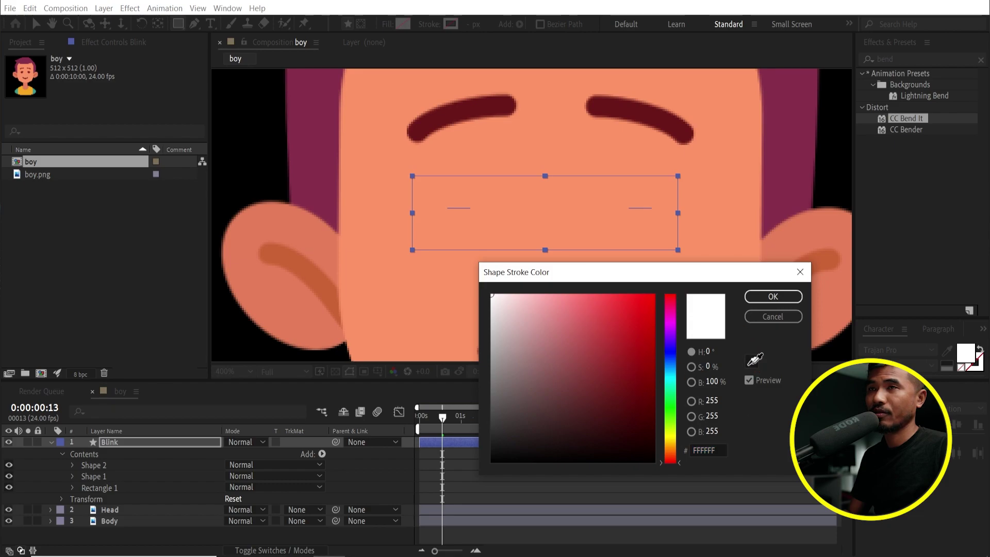
click(676, 116)
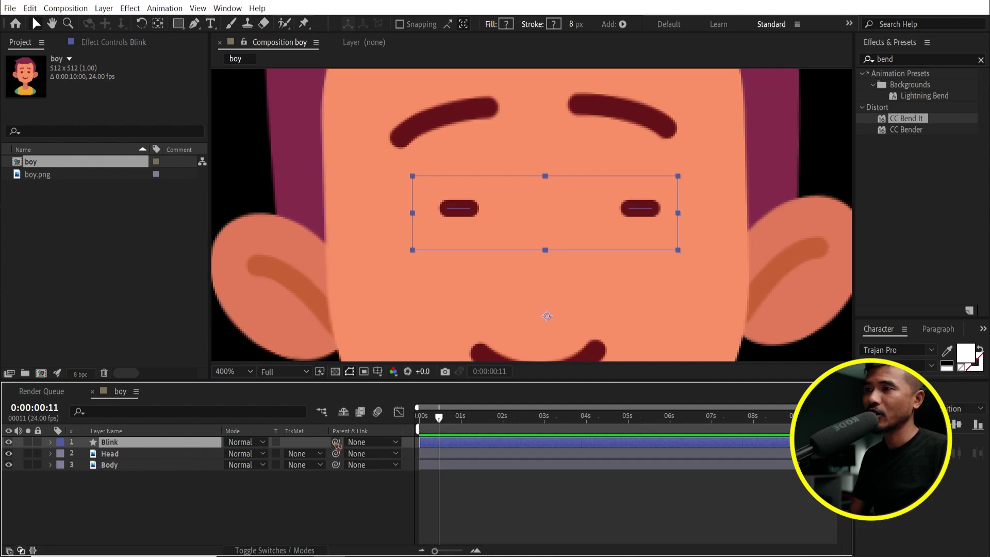
Step: Parent Blink to the Head layer, trim its out-point, and move it to about one second
drag(359, 471, 134, 454)
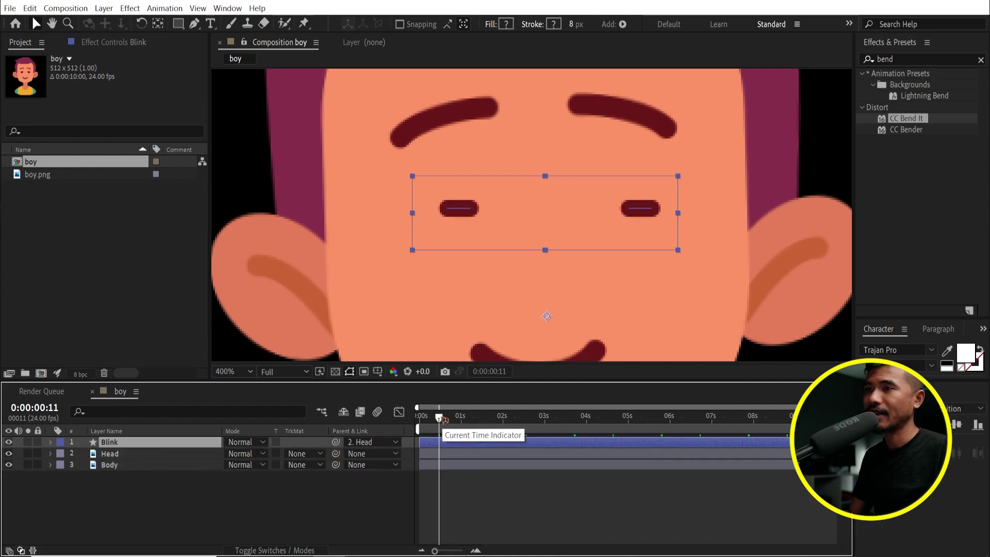
drag(439, 418, 463, 422)
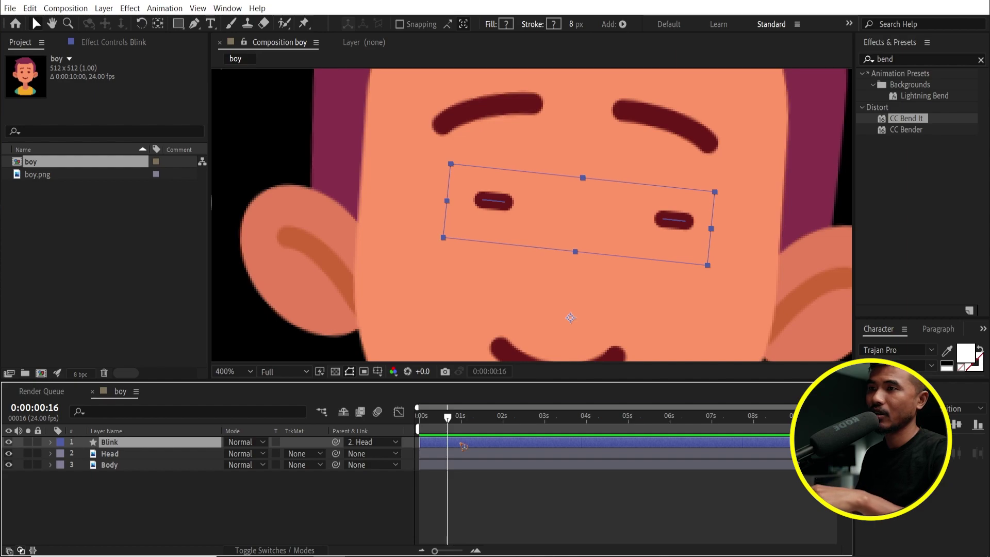
key(alt+bracketright)
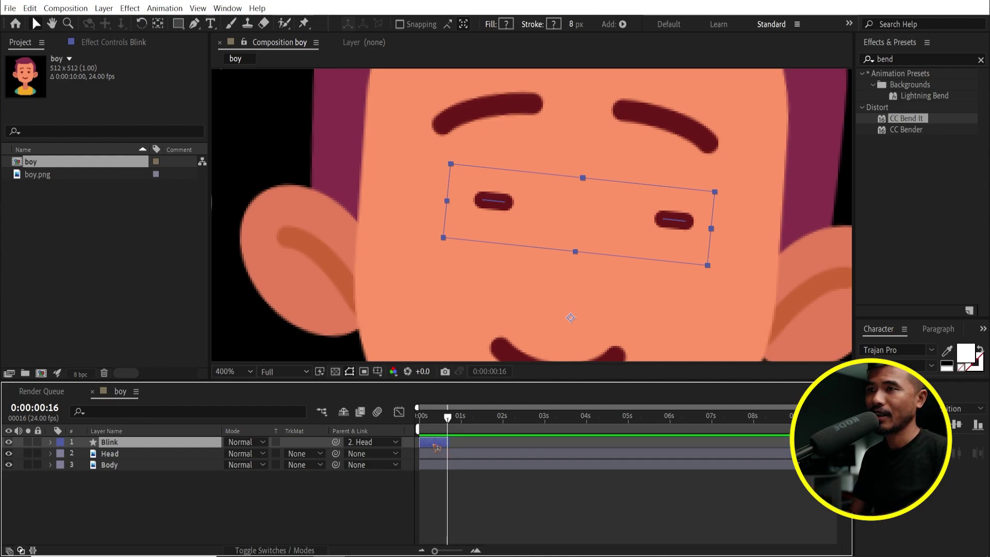
drag(436, 446, 490, 447)
Step: Preview the blink and shift the Blink layer slightly earlier to refine its timing
key(space)
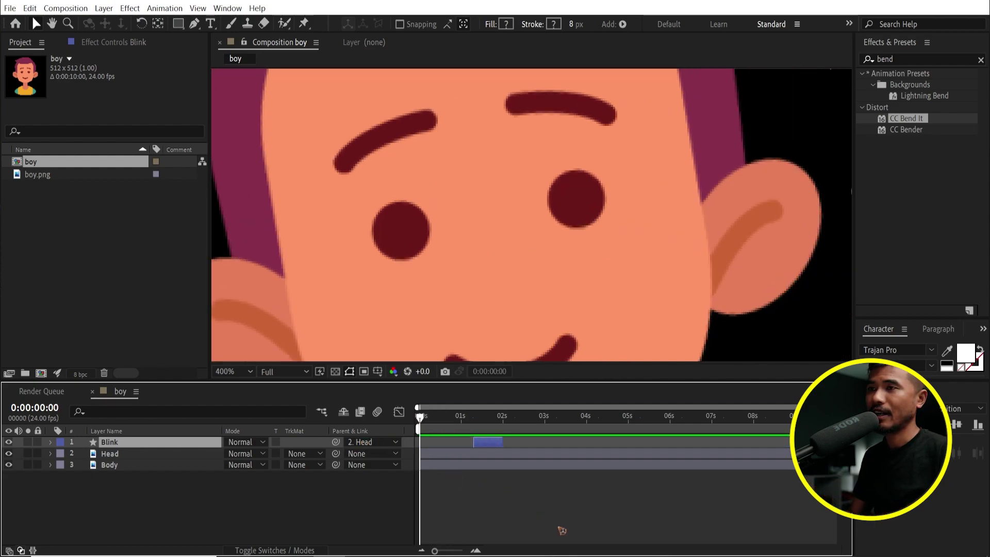
click(577, 523)
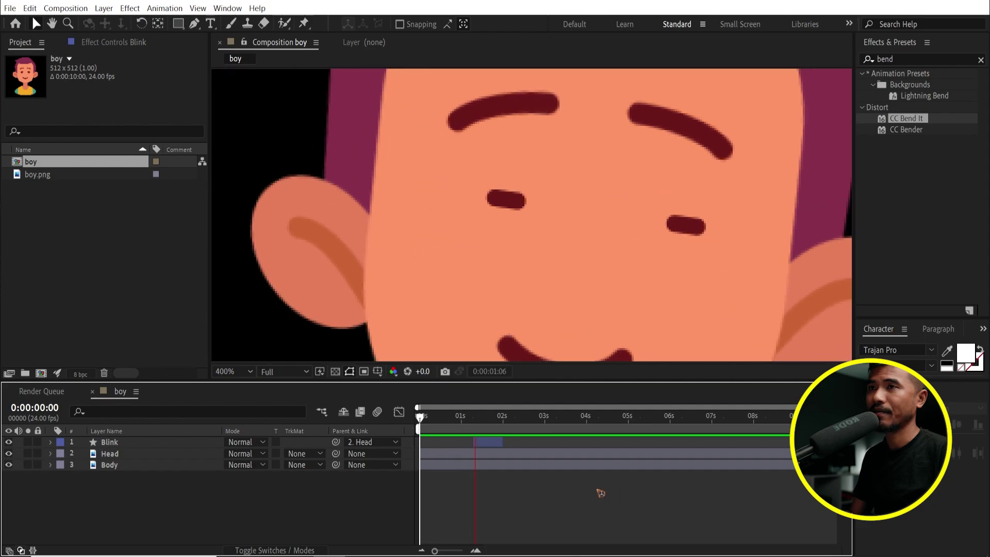
scroll(539, 263, down, 4)
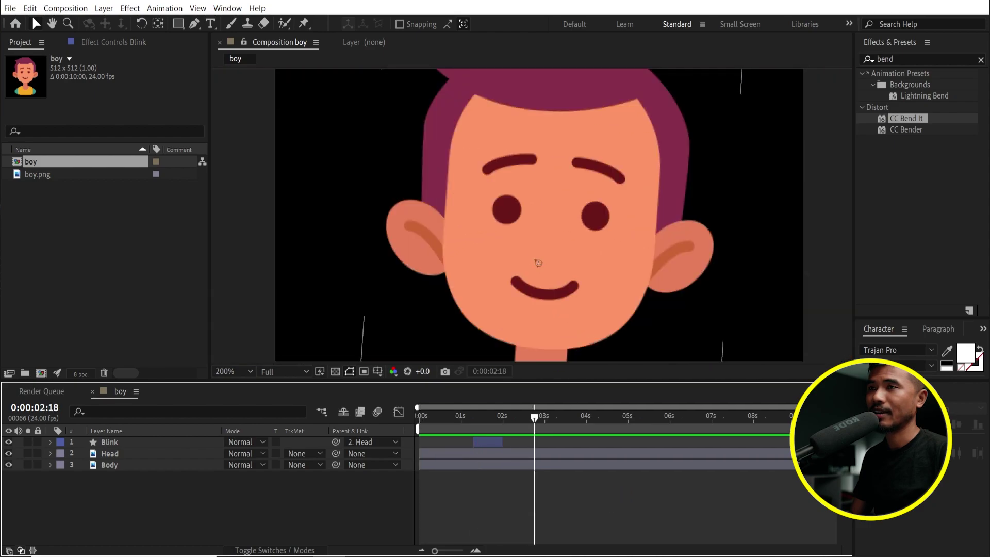
key(space)
drag(485, 447, 468, 447)
click(517, 501)
key(space)
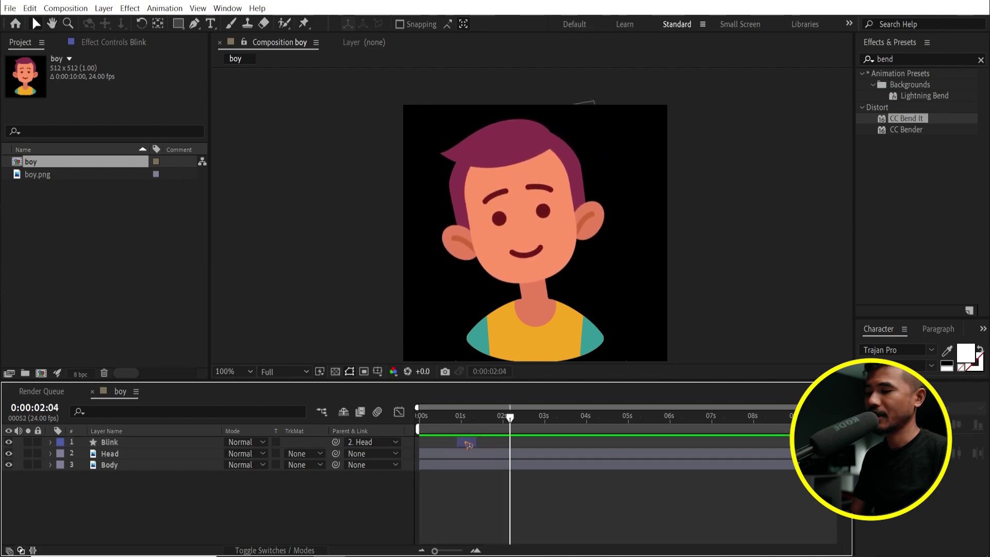
Step: Duplicate Blink into Blink 2 and Blink 3, spacing them later and tightening their timing
key(ctrl+d)
drag(469, 442, 545, 444)
key(ctrl+d)
key(space)
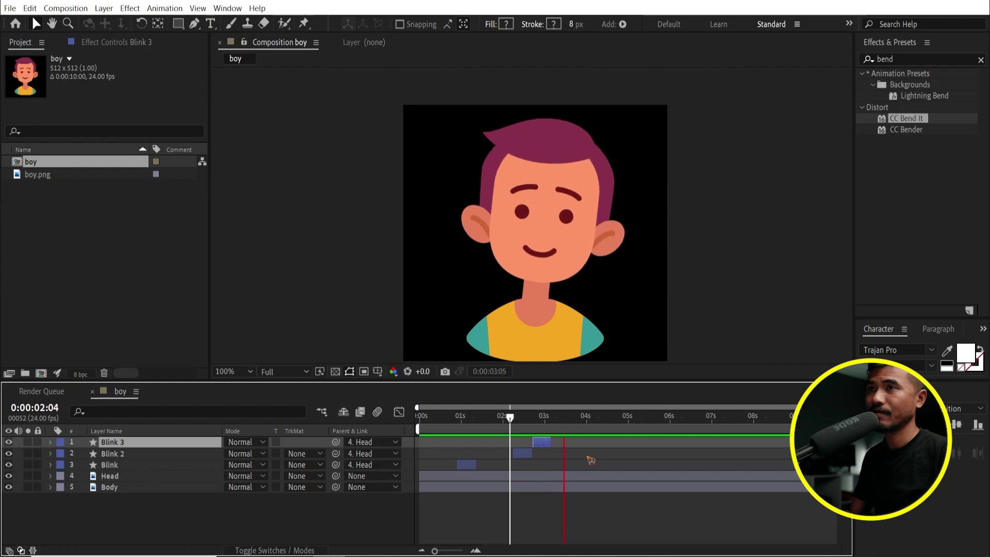
key(space)
mouse_move(548, 445)
mouse_down()
mouse_move(566, 449)
mouse_move(551, 454)
mouse_up()
click(510, 429)
key(equal)
key(equal)
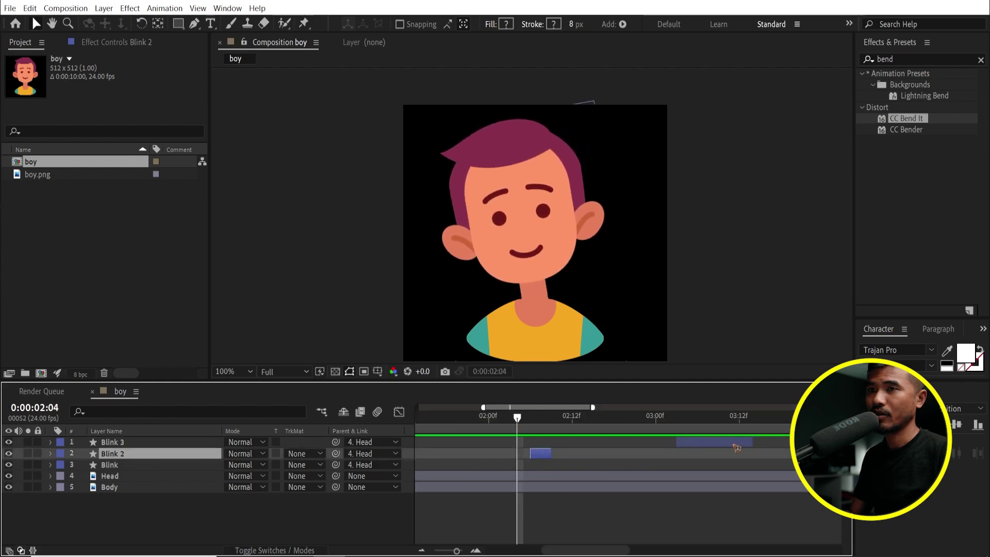
drag(693, 442, 574, 451)
key(space)
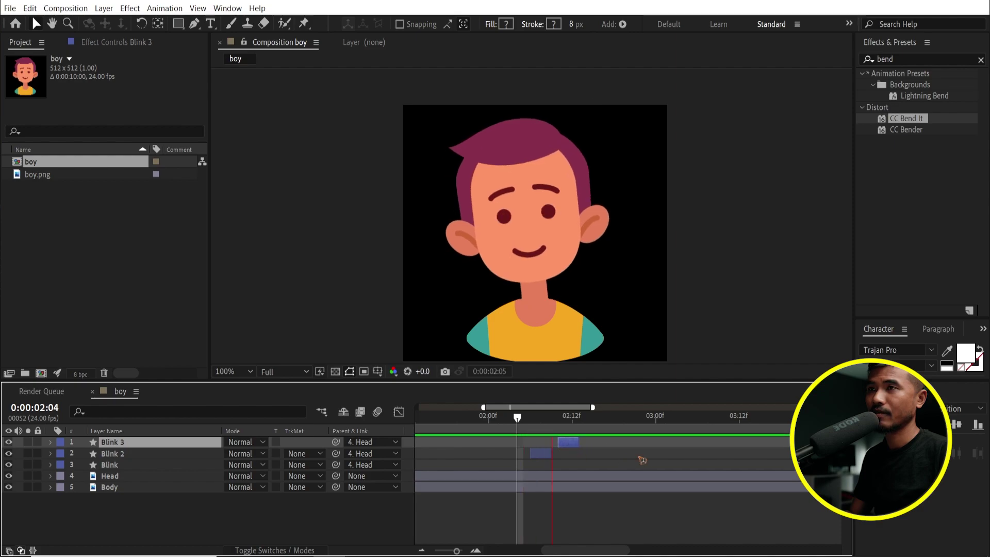
Step: Build up six Blink layers, duplicate all six into twelve, and preview the sequence
key(minus)
key(minus)
key(minus)
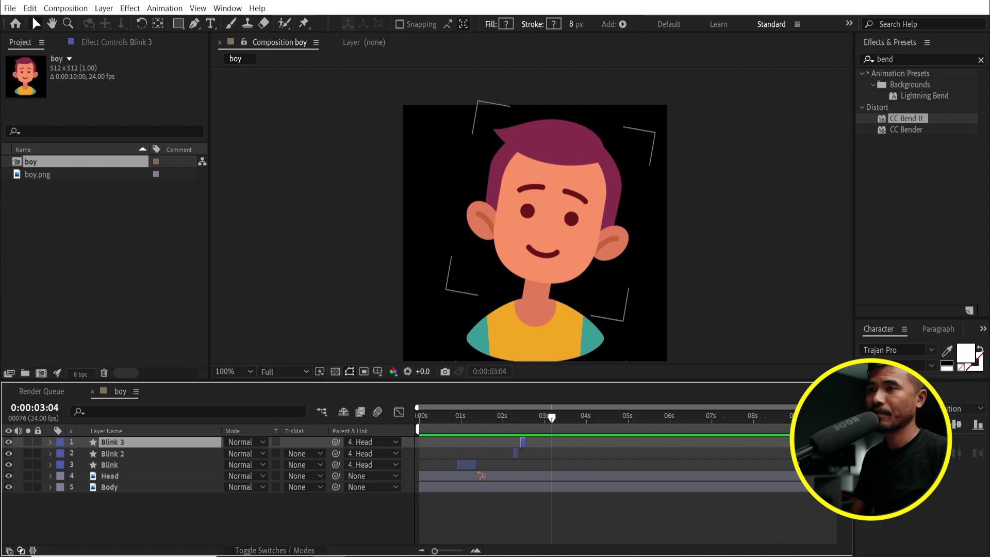
drag(473, 466, 695, 468)
key(ctrl+d)
key(ctrl+d)
key(ctrl+d)
click(110, 442)
shift+click(109, 498)
key(ctrl+d)
drag(522, 442, 770, 442)
key(Home)
key(space)
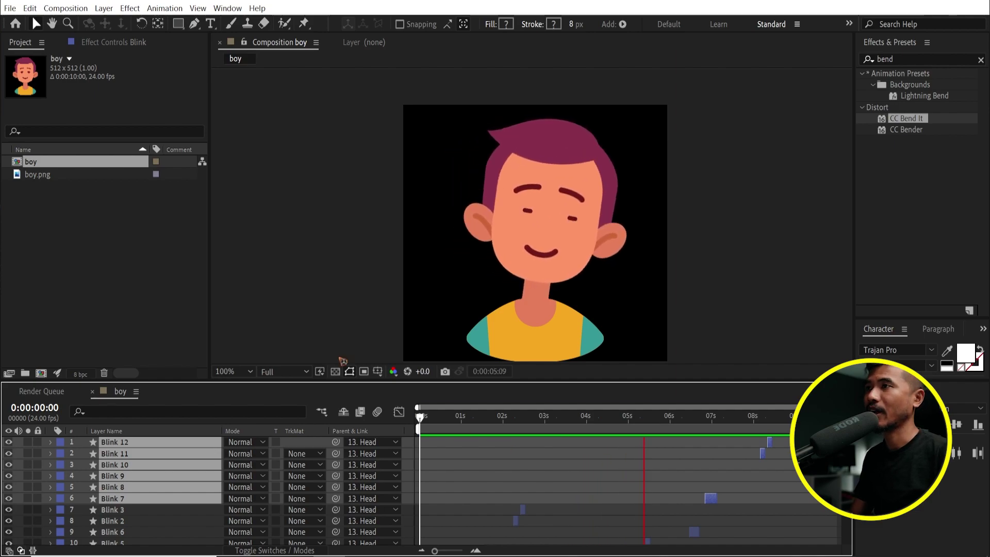
Step: Create a 1920x1080 HDTV 1080 24 composition named 'Main comp' and add the boy composition
key(space)
click(65, 9)
click(78, 23)
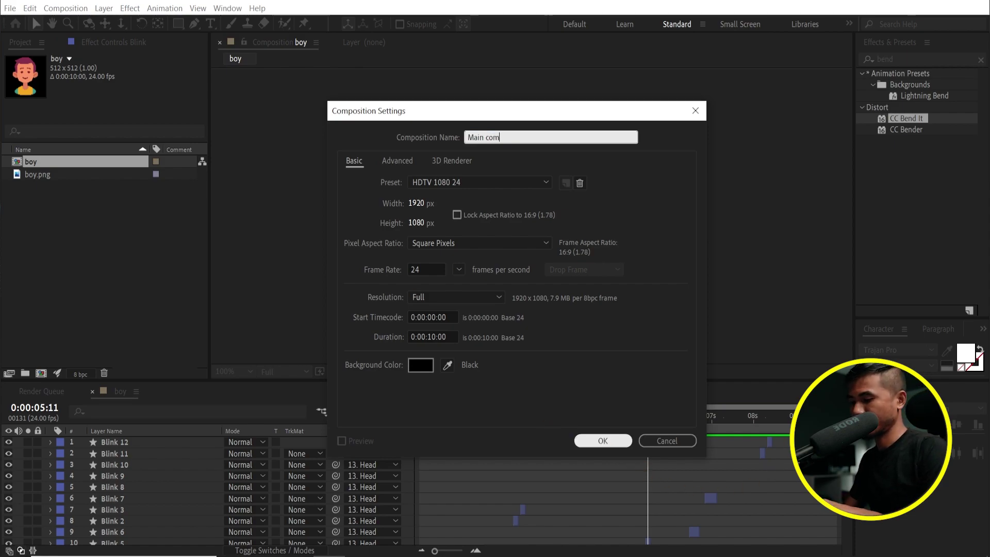
key(Return)
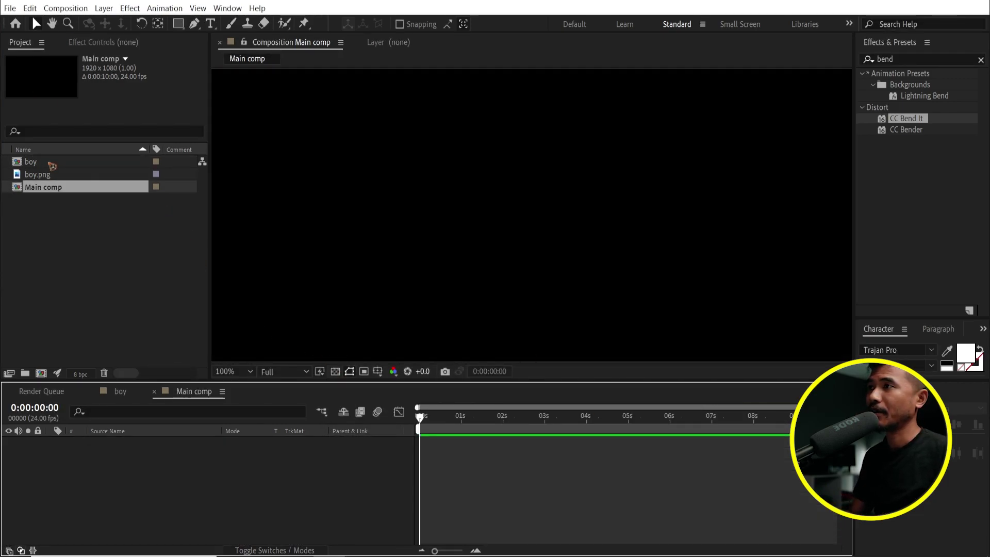
click(85, 163)
drag(85, 163, 211, 472)
Step: Add a purple solid named BG beneath the boy layer and preview
click(104, 8)
mouse_move(124, 20)
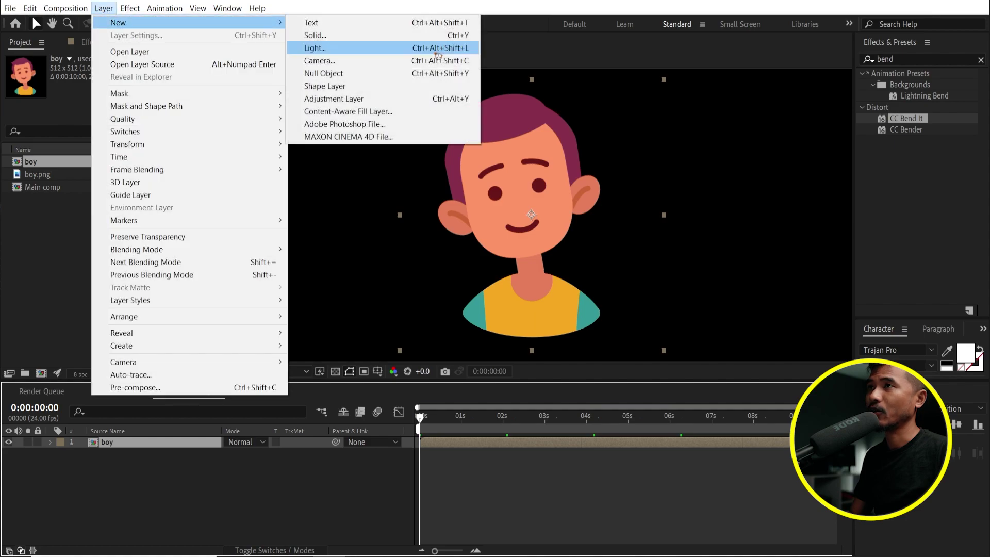
click(340, 37)
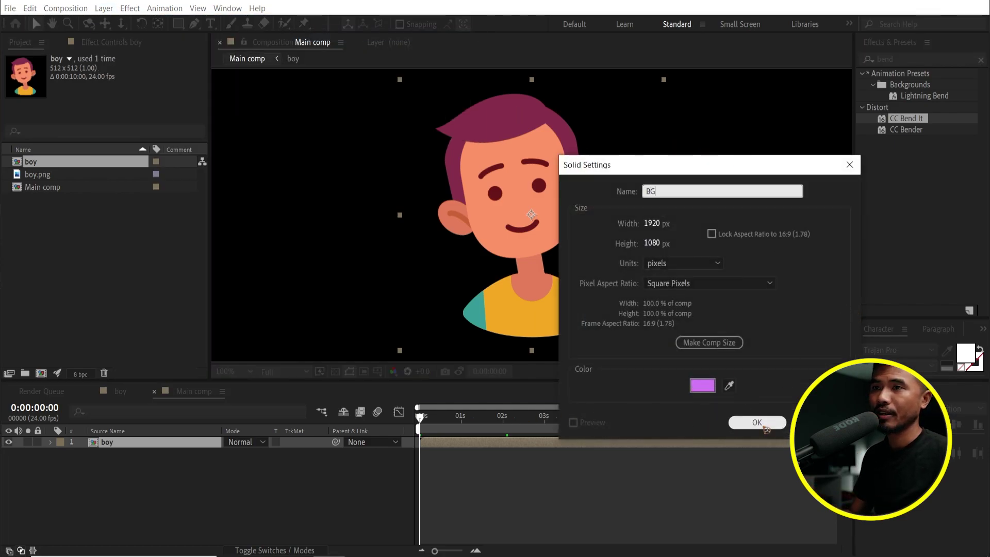
click(766, 427)
drag(140, 448, 252, 468)
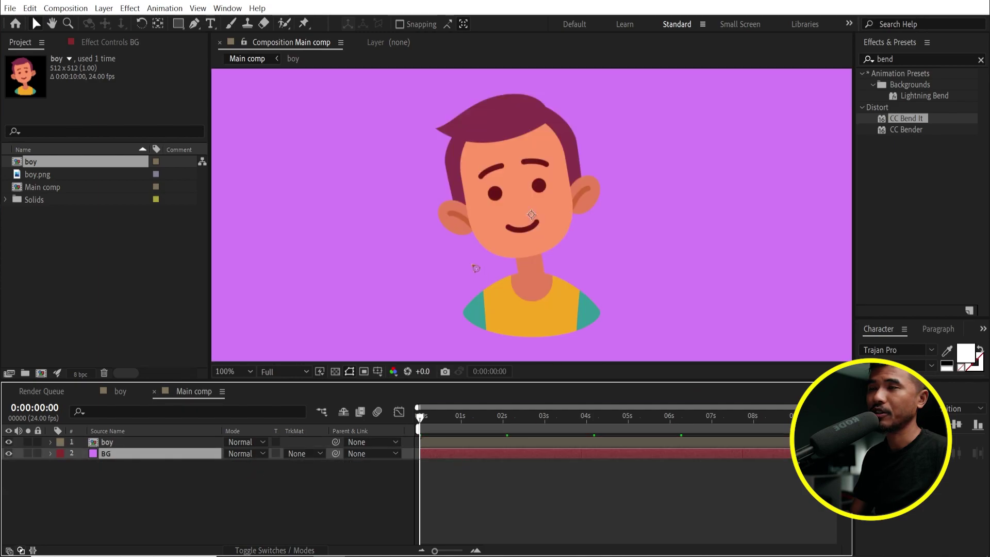
scroll(476, 266, down, 2)
key(space)
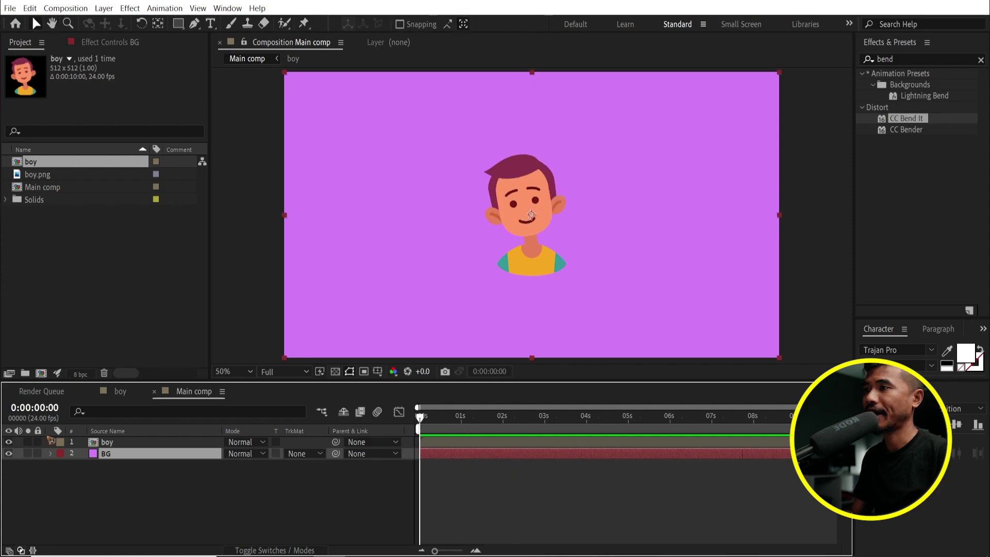
Step: Scale the boy layer up and centre it in the frame
click(129, 442)
drag(557, 268, 469, 256)
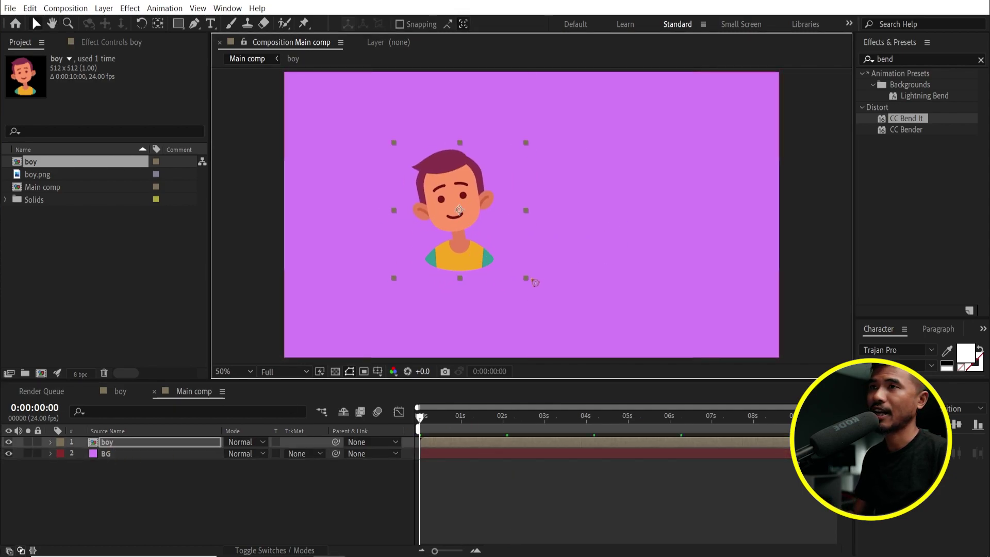
drag(540, 293, 608, 337)
key(space)
key(space)
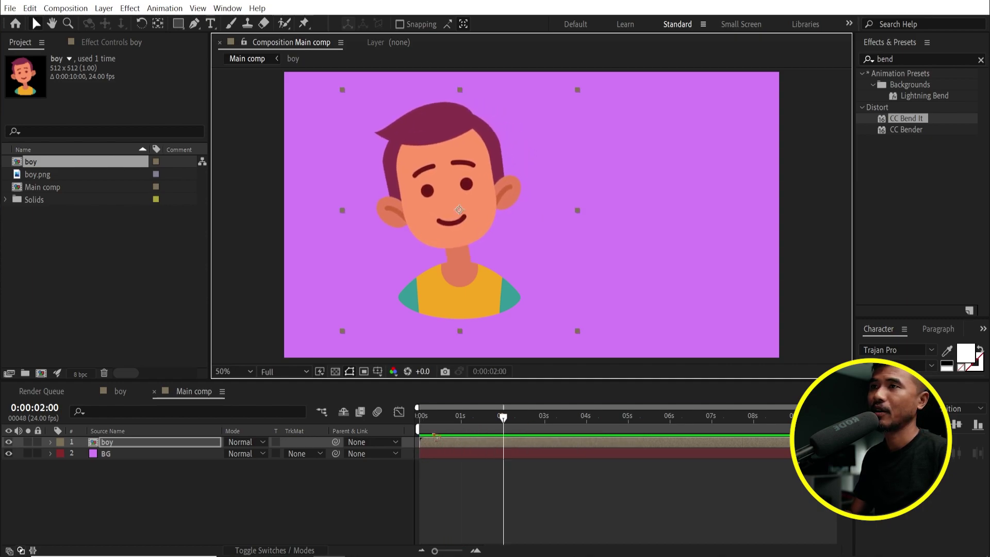
drag(472, 289, 547, 293)
key(comma)
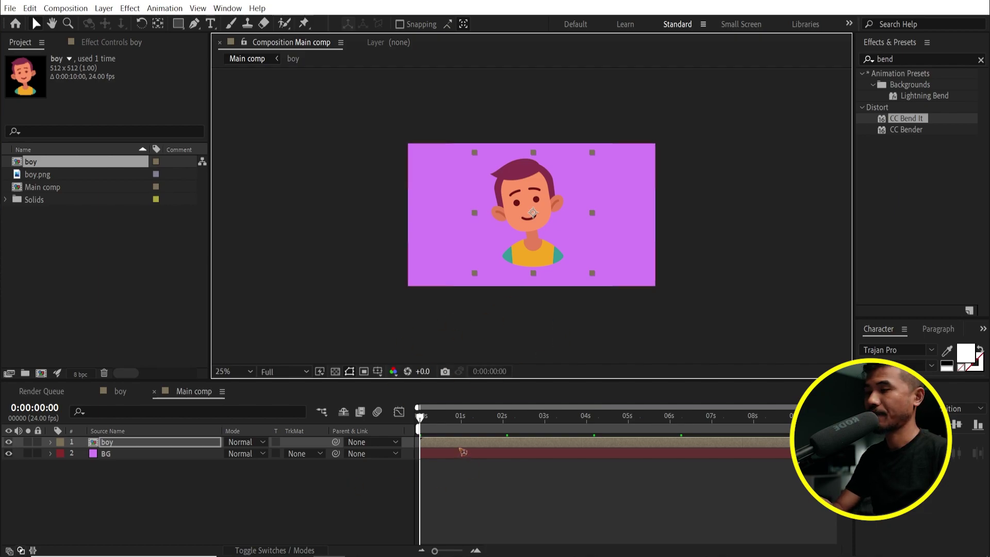
Step: Keyframe the boy's Position from 970,-478 at 0 s to 970,522 at 1 s
key(p)
drag(419, 416, 475, 432)
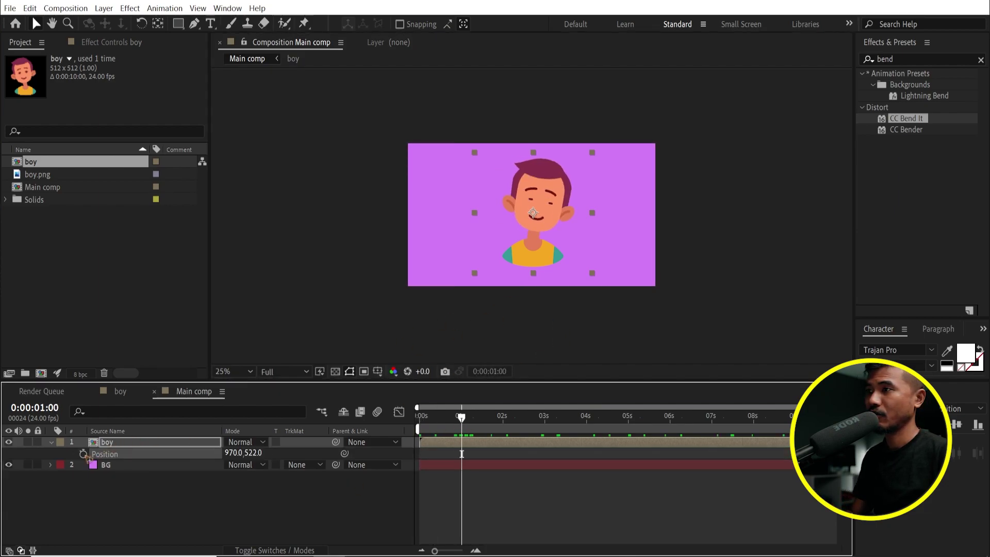
click(417, 426)
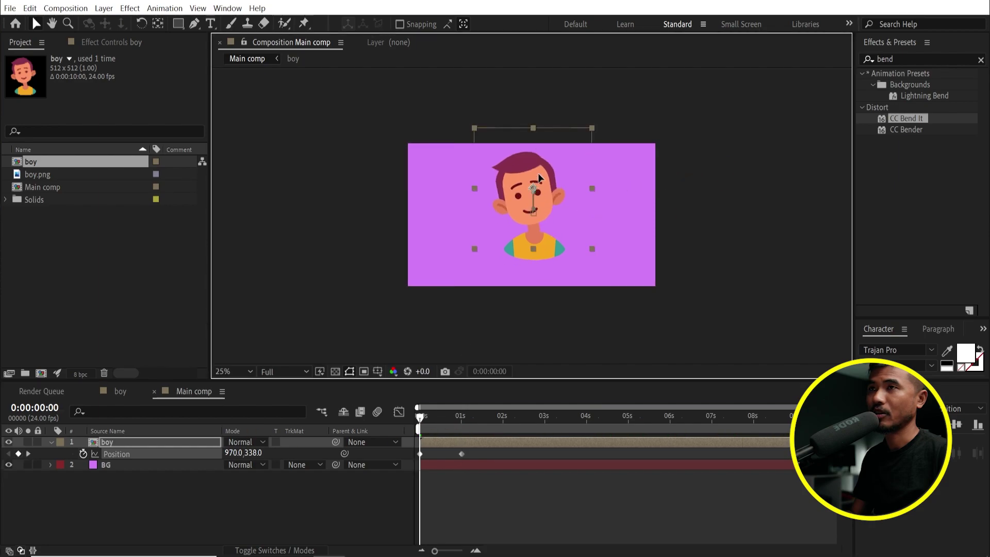
drag(537, 166, 539, 123)
drag(475, 450, 457, 461)
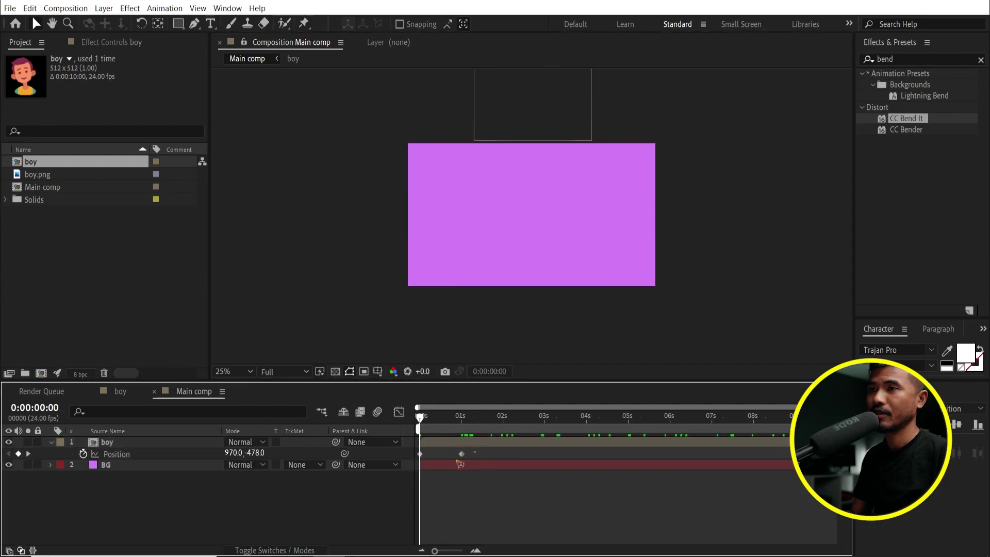
key(space)
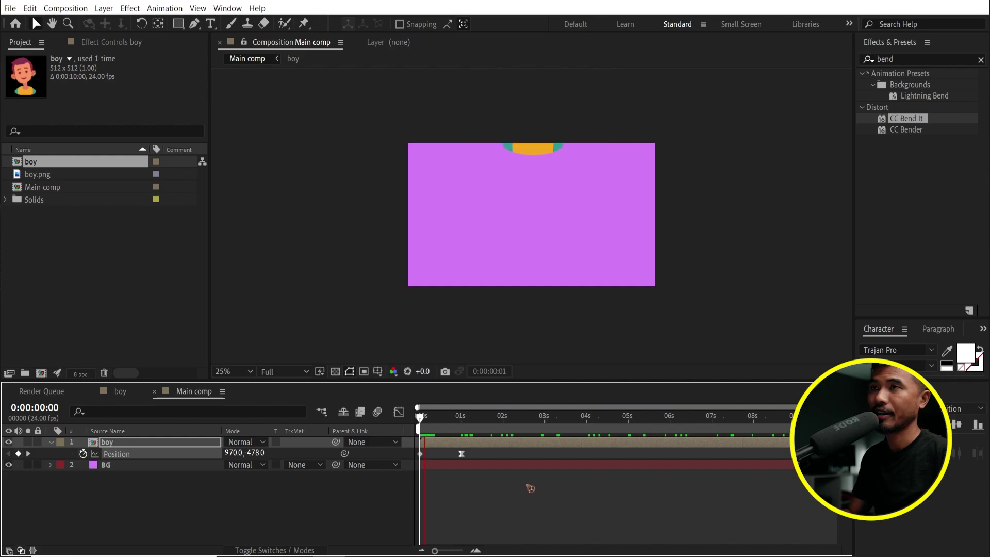
key(space)
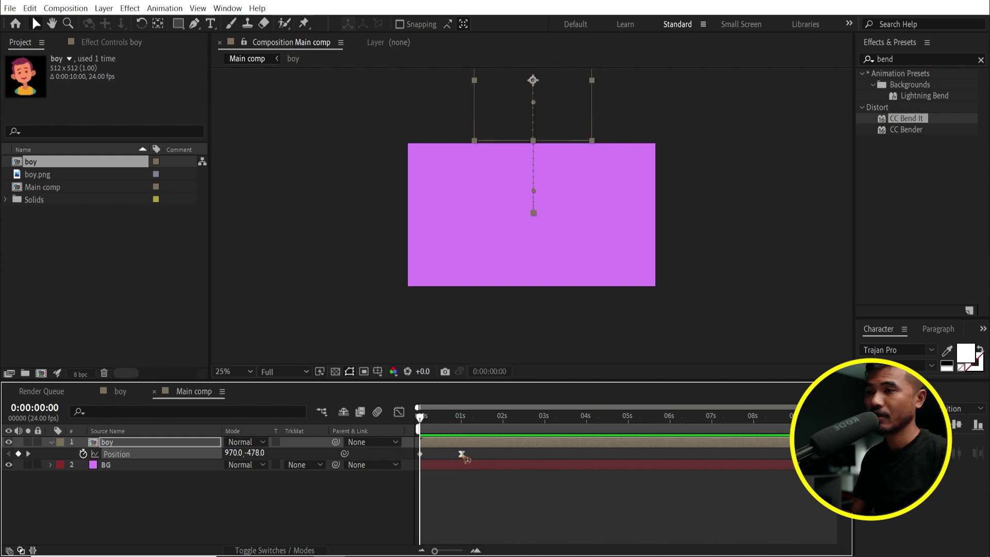
Step: Move the landing keyframe to 12f and ease it in with 61.11% influence in the Graph Editor
drag(462, 456, 445, 458)
key(shift+F3)
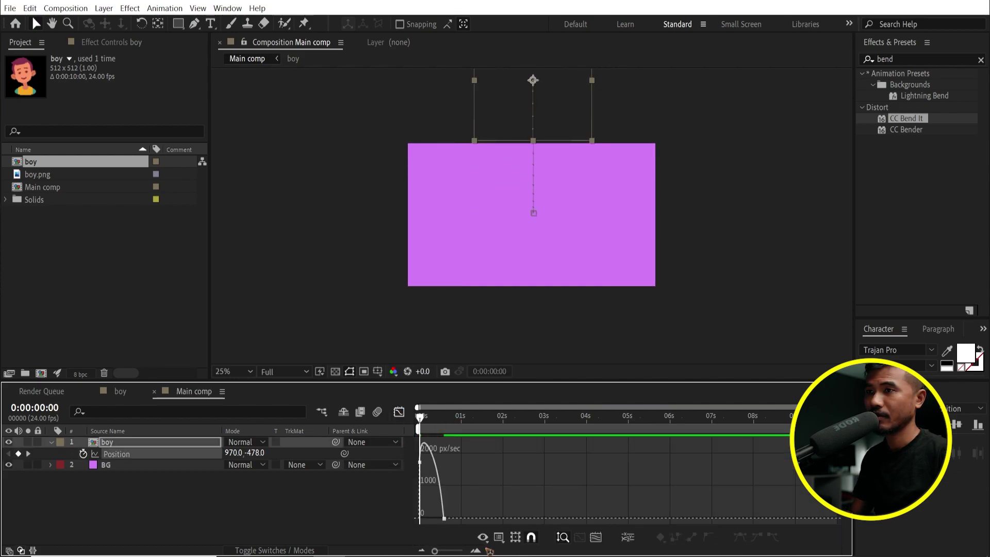
click(476, 551)
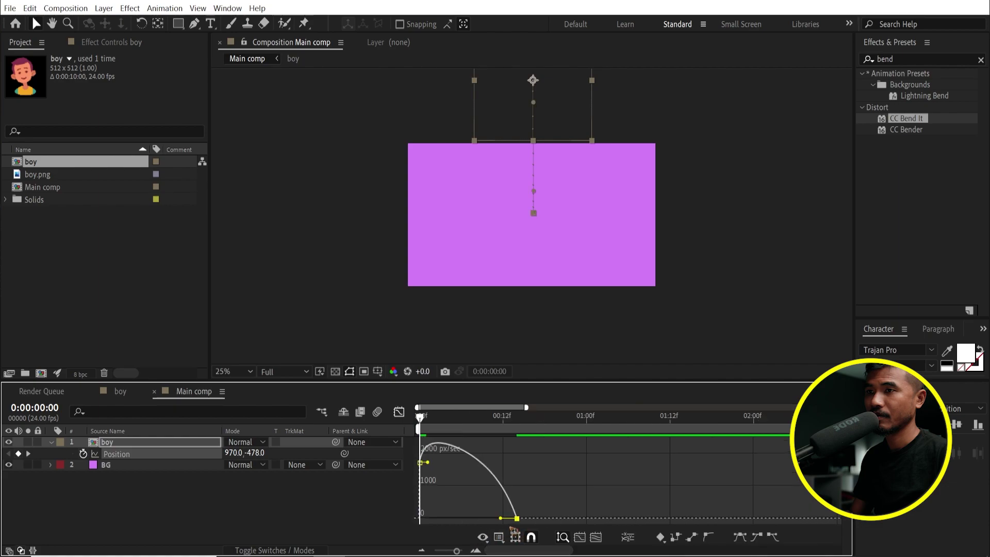
drag(500, 519, 477, 519)
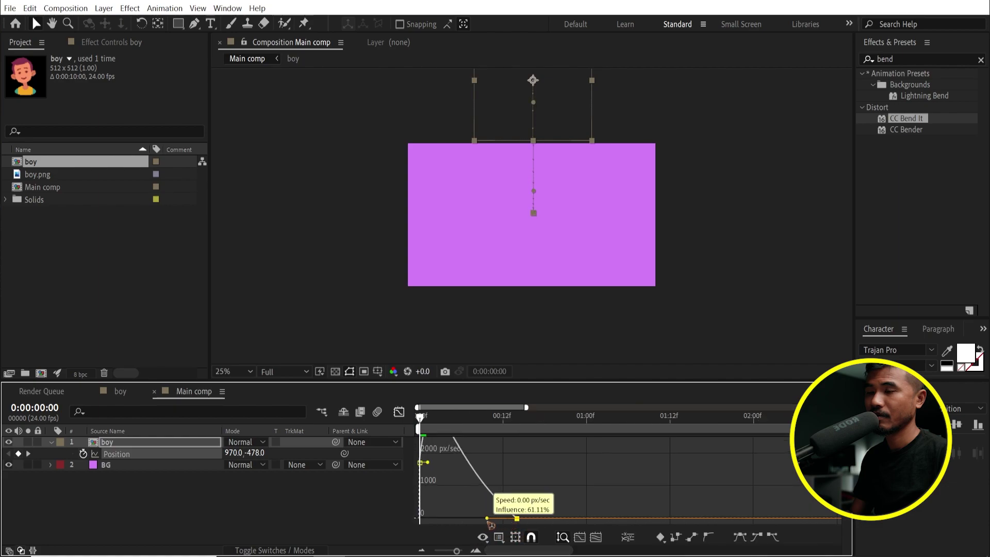
key(space)
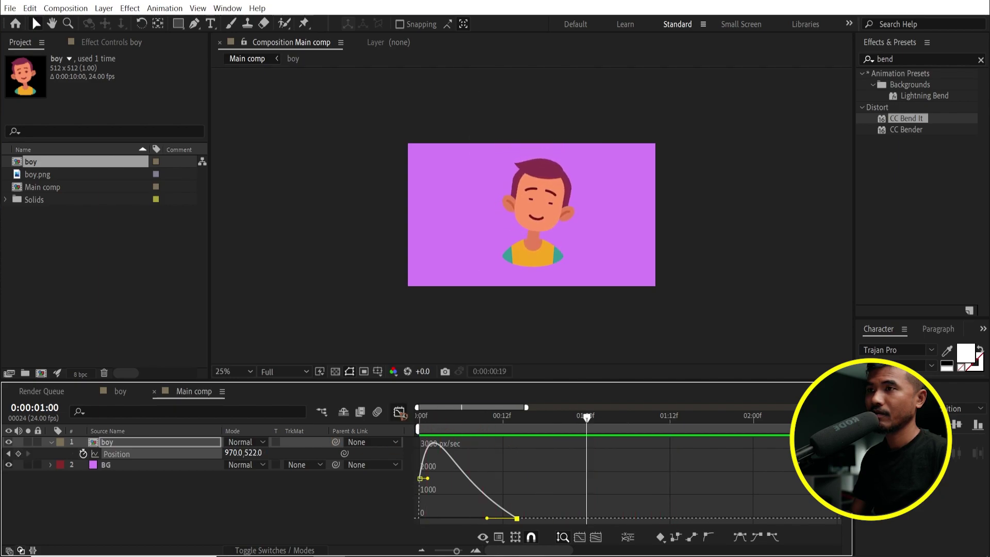
click(400, 412)
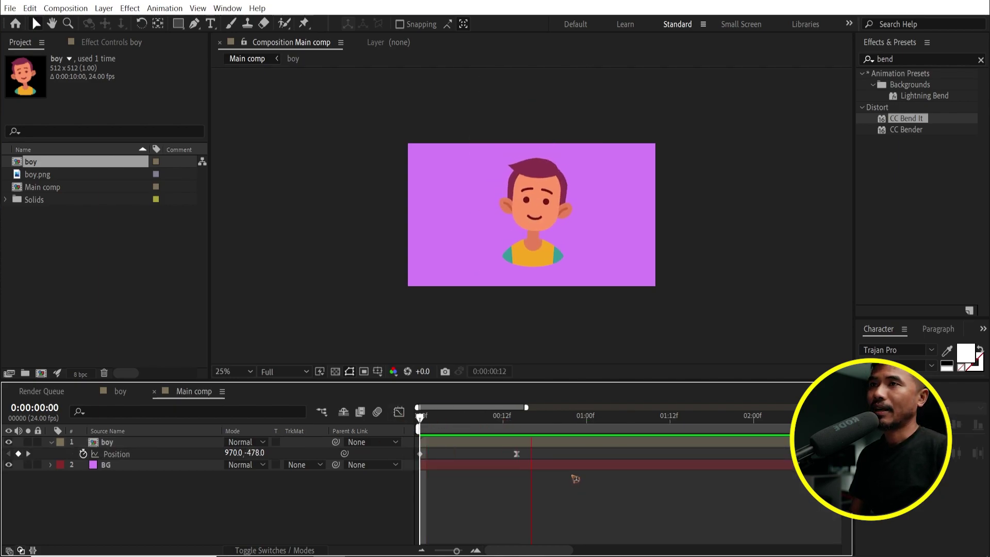